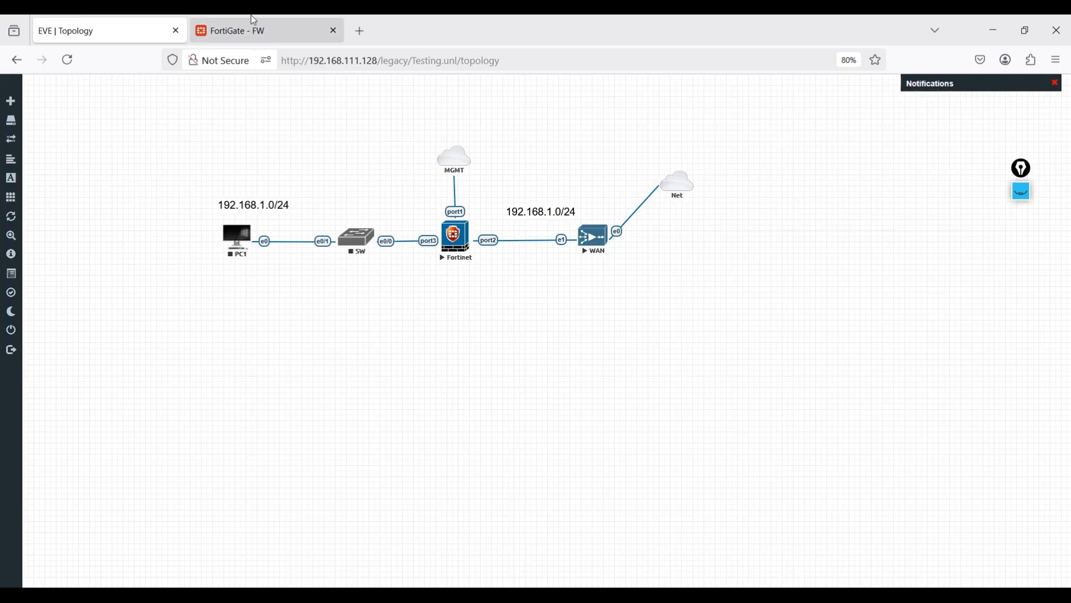
- Switch to the FortiGate web interface and open port1's settings at the Administrative Access section
click(251, 29)
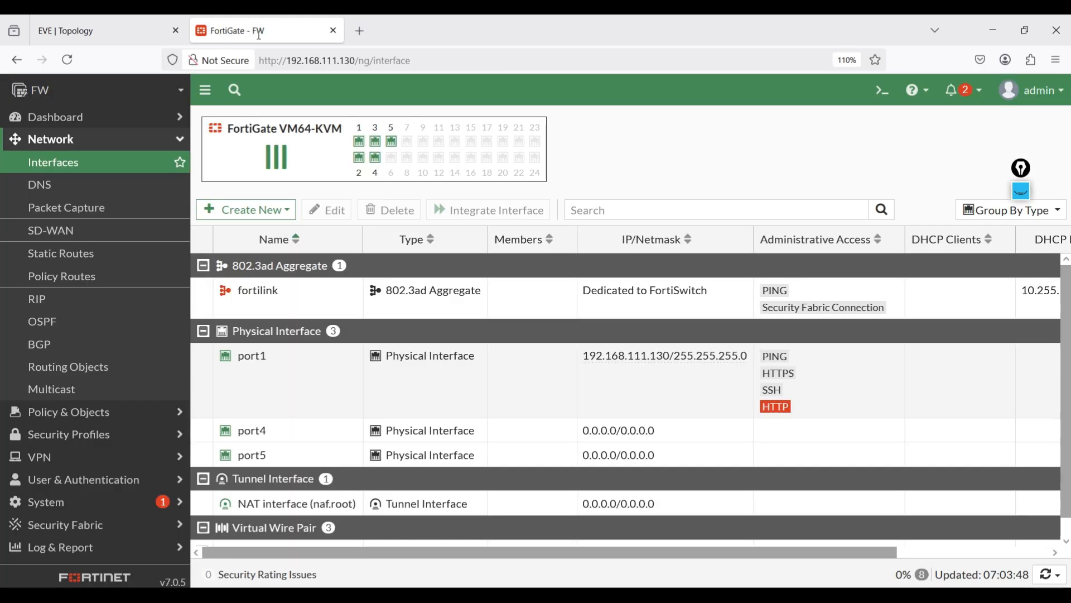
double_click(259, 386)
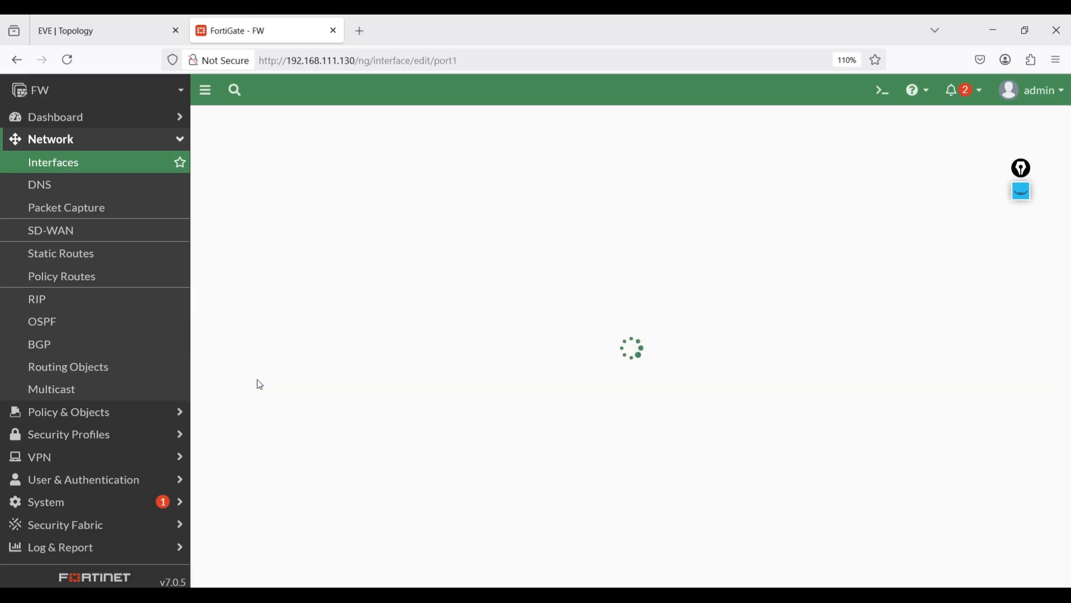
scroll(649, 358, down, 3)
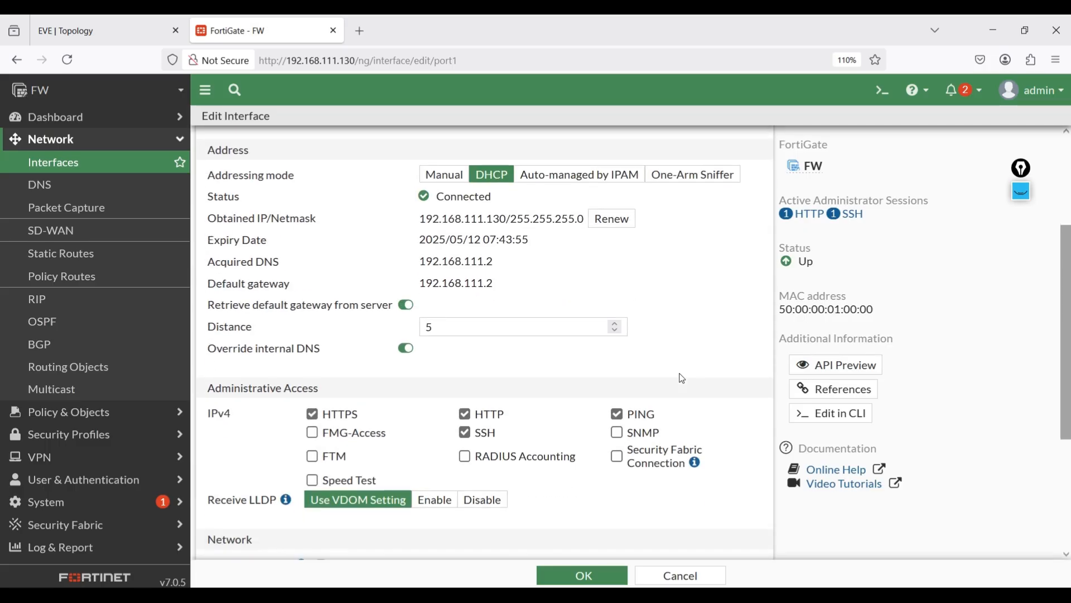
scroll(673, 352, down, 1)
scroll(674, 353, down, 1)
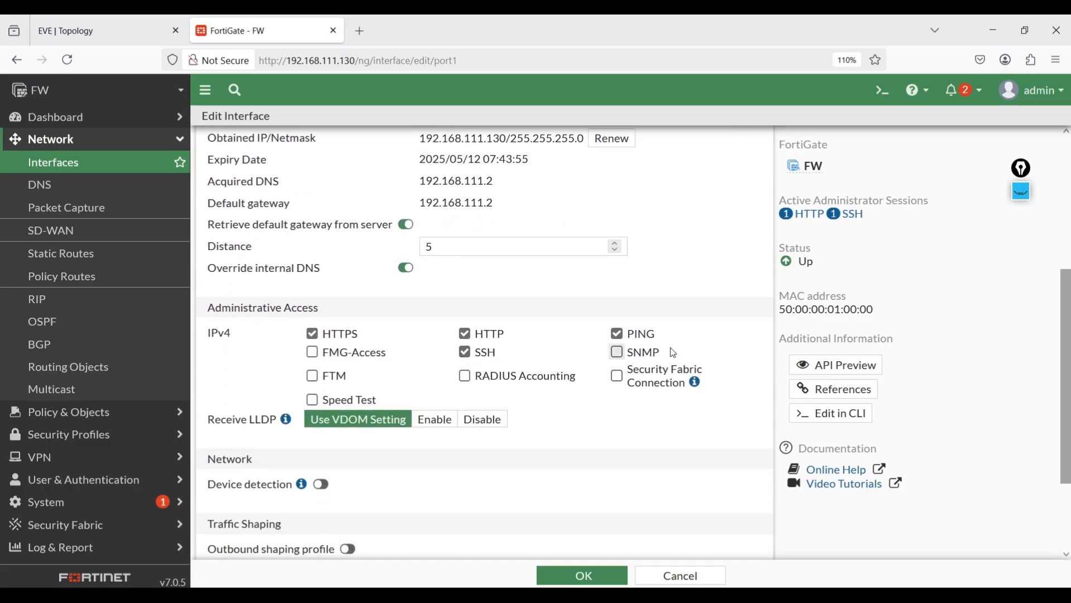
scroll(673, 353, down, 3)
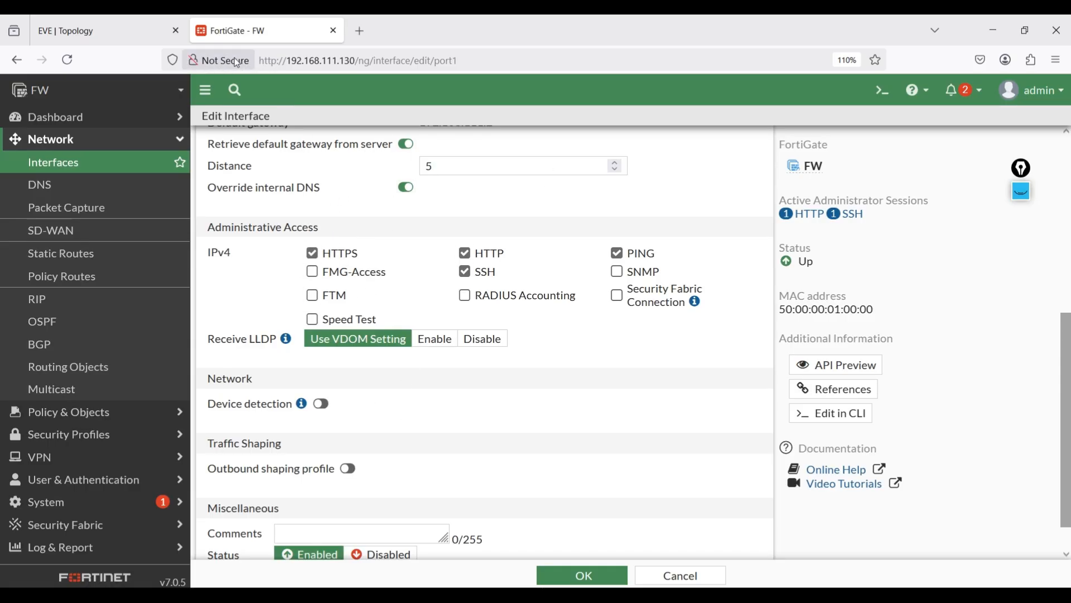
- Use the Epic Pen to underline the Not Secure label and the http prefix in the browser's address bar
click(1022, 191)
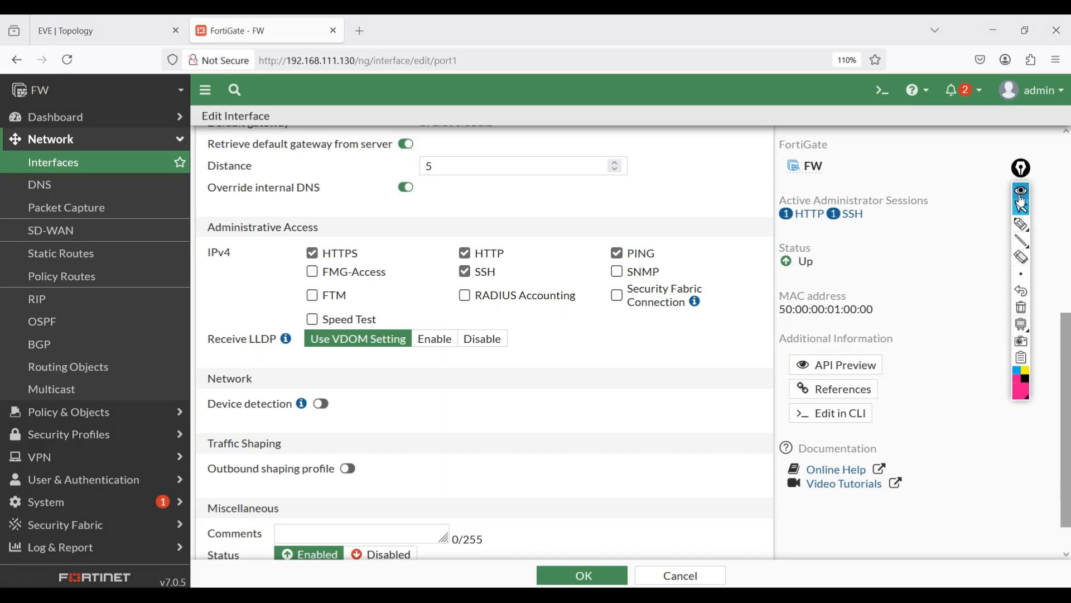
click(1023, 227)
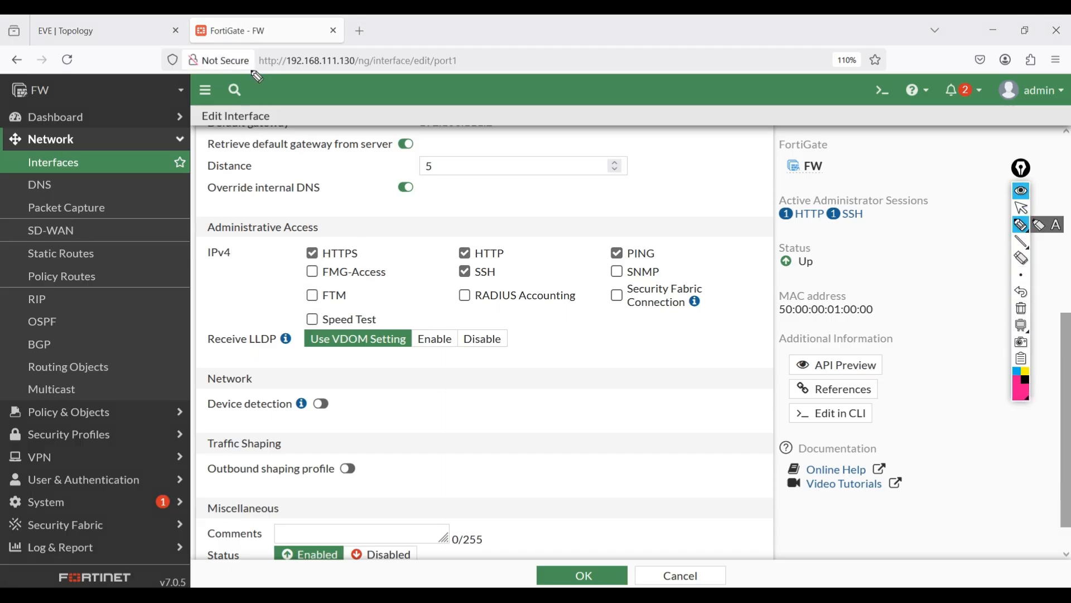
drag(218, 67, 287, 67)
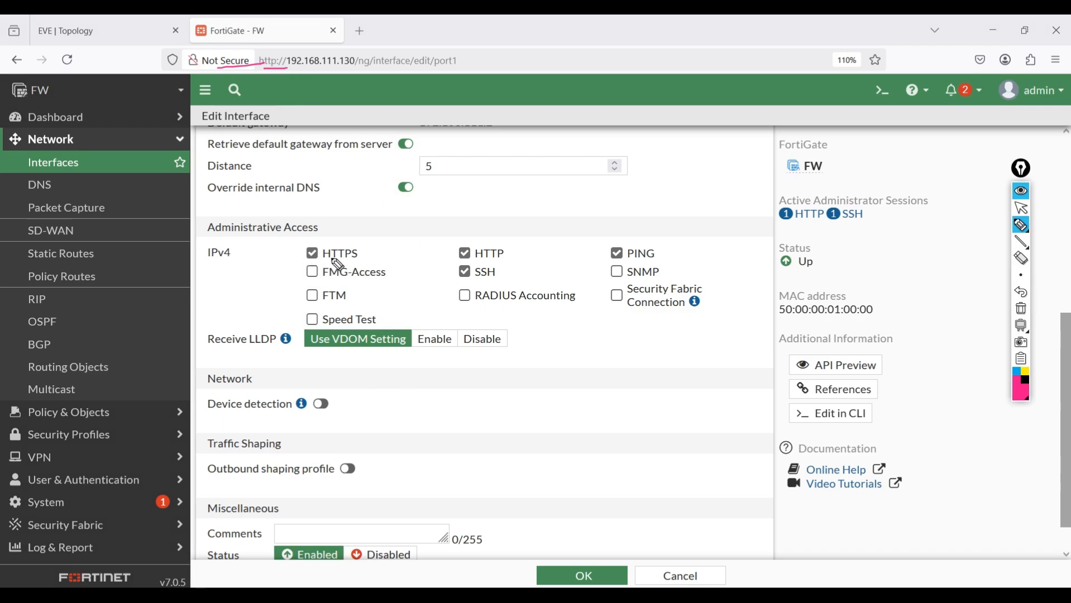
- Underline HTTPS, HTTP, PING, FMG-Access, SSH, SNMP, FTM, RADIUS Accounting and Speed Test, and circle the whole Administrative Access group
drag(328, 261, 363, 259)
drag(475, 261, 505, 258)
drag(629, 262, 692, 260)
drag(326, 281, 391, 281)
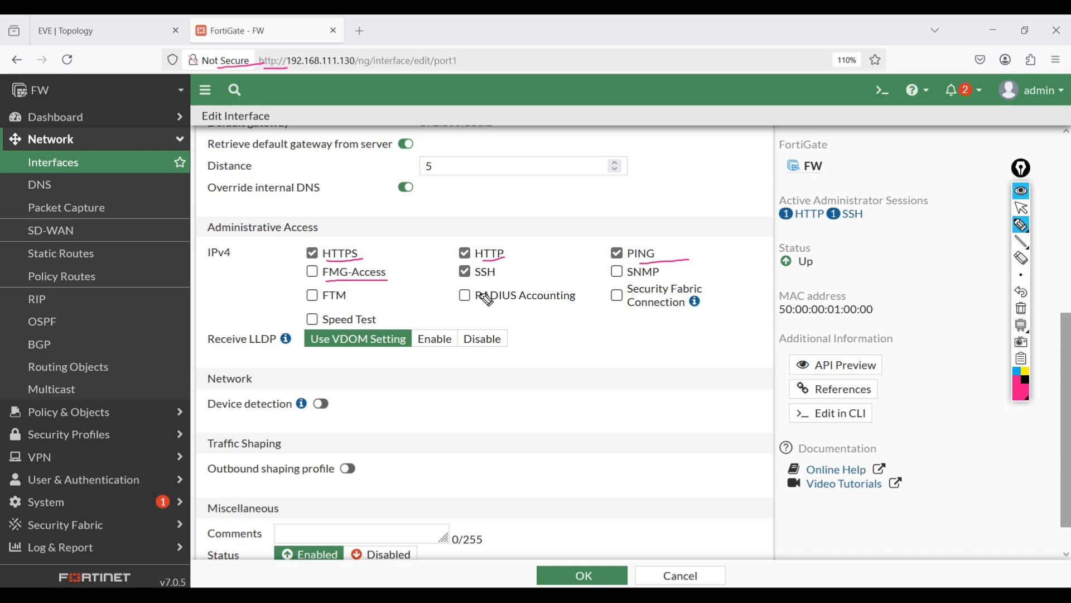
drag(478, 284, 517, 284)
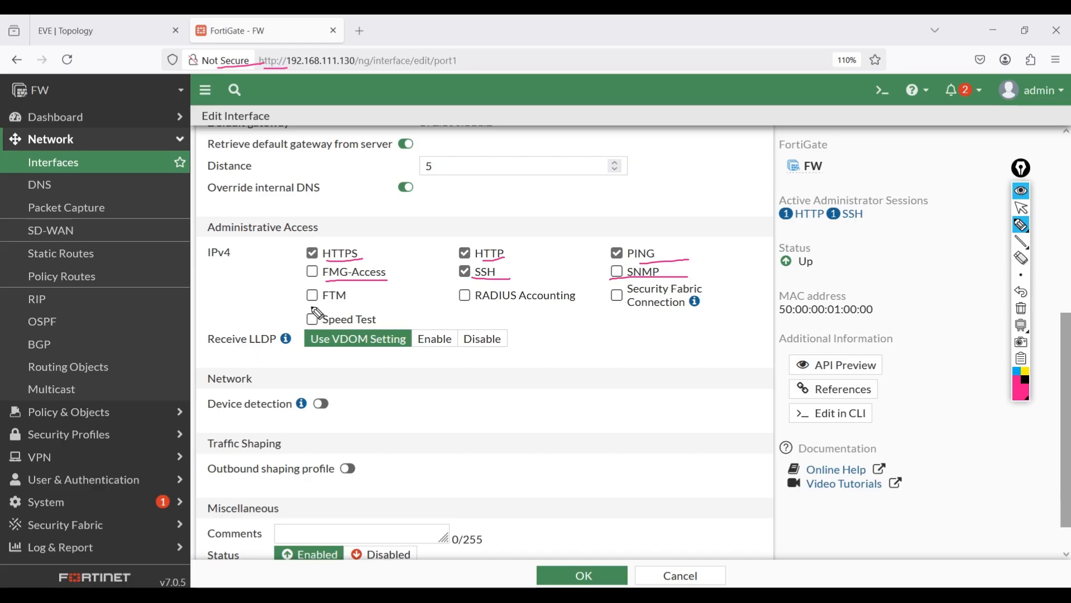
drag(310, 306, 379, 307)
drag(474, 303, 576, 299)
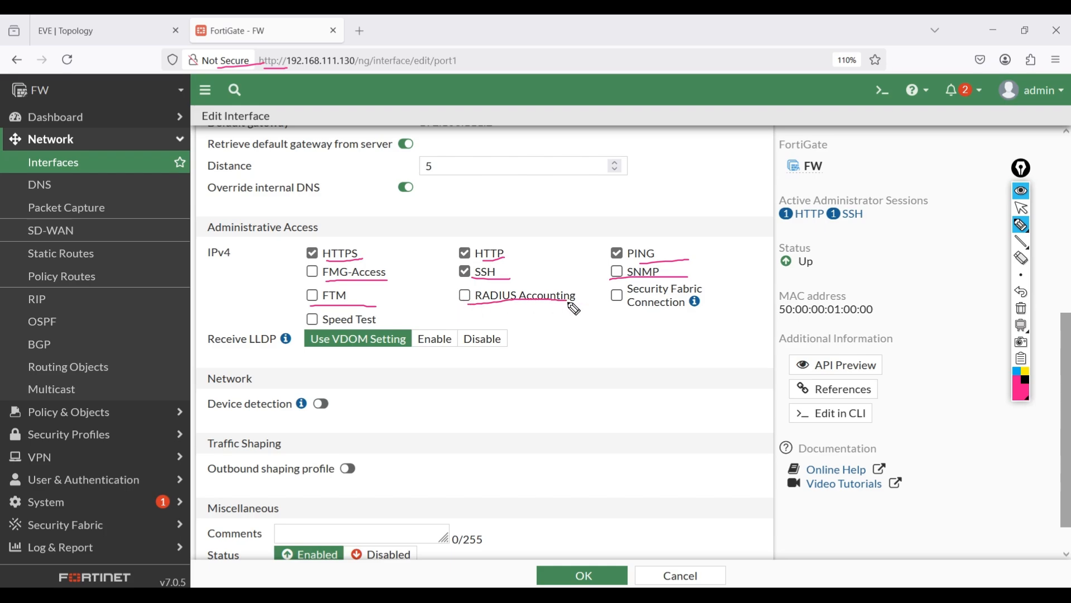
drag(459, 295, 480, 296)
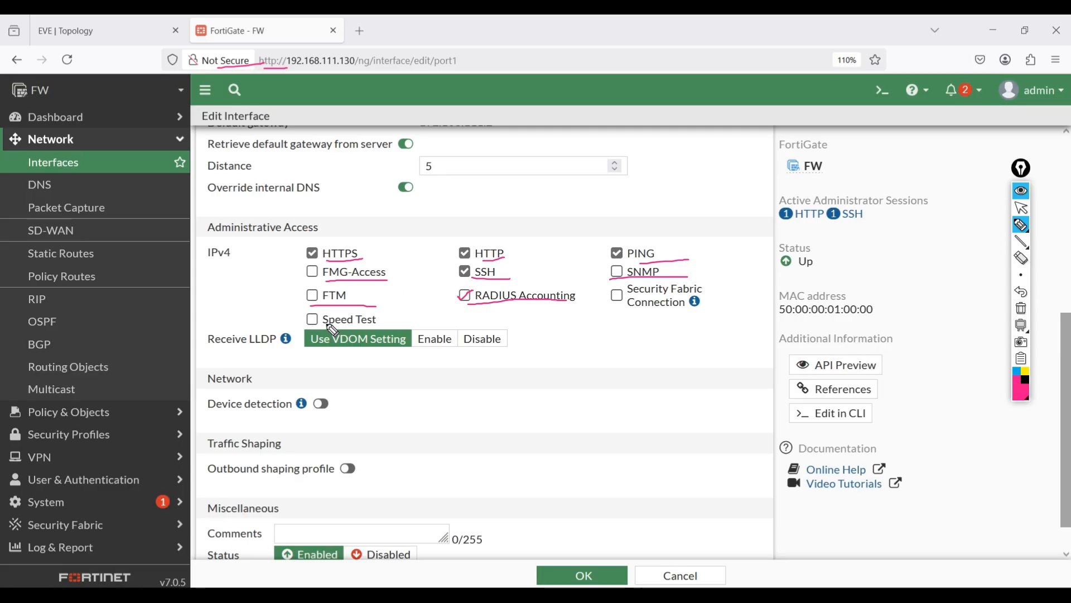
drag(329, 326, 392, 328)
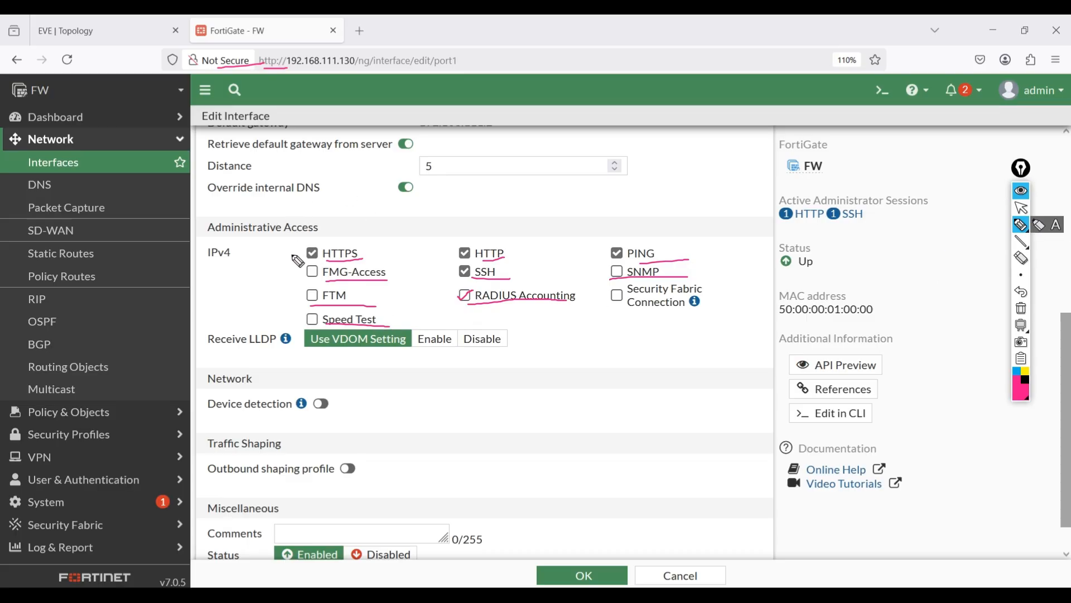
mouse_move(290, 243)
mouse_down()
mouse_move(594, 345)
mouse_move(653, 207)
mouse_move(276, 229)
mouse_move(279, 254)
mouse_up()
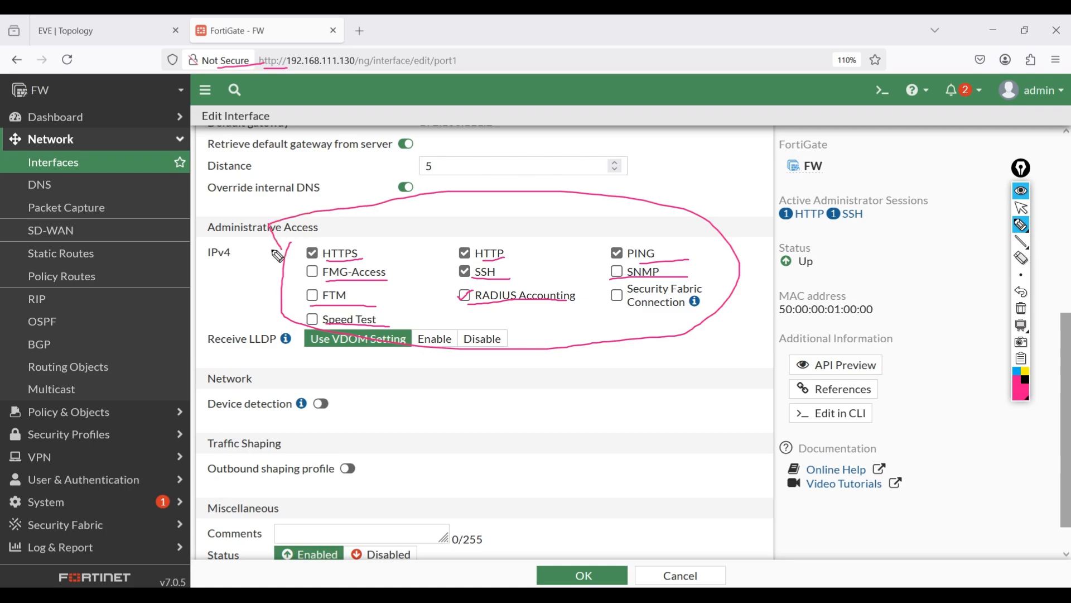
- Clear all pen annotations from the screen and collapse the drawing tools
click(1022, 258)
click(1021, 308)
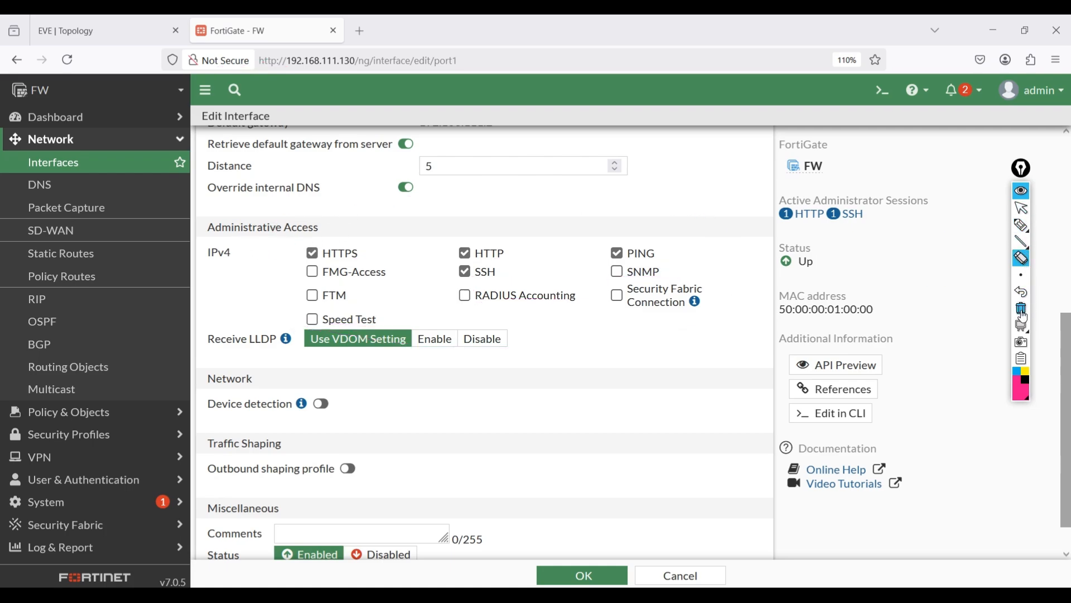
click(1021, 193)
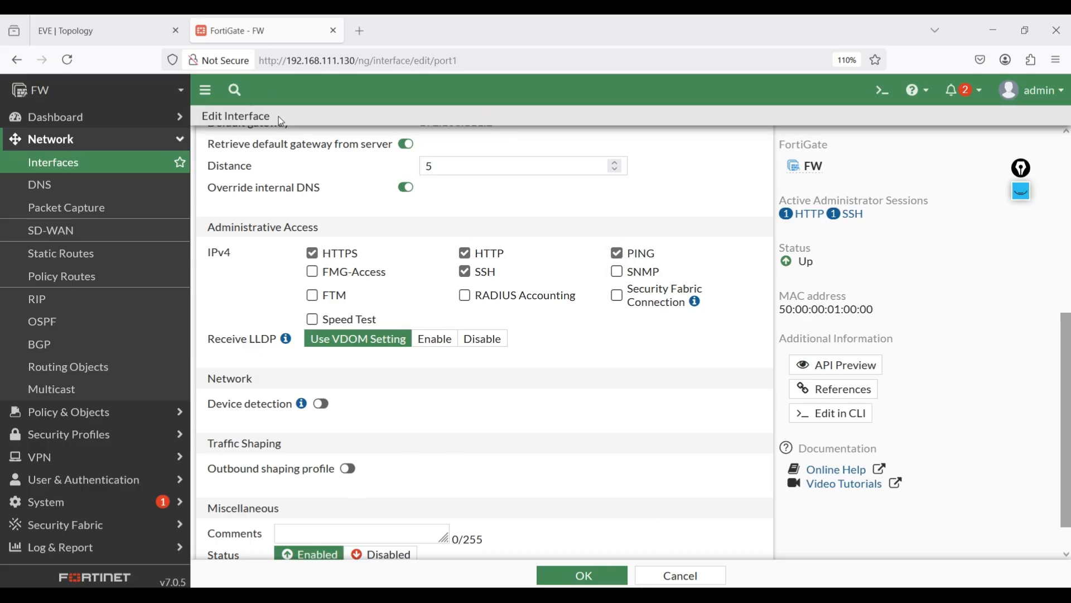
- Point out the firewall's IP address in the browser, then open a Windows Command Prompt by running cmd
drag(292, 63, 308, 61)
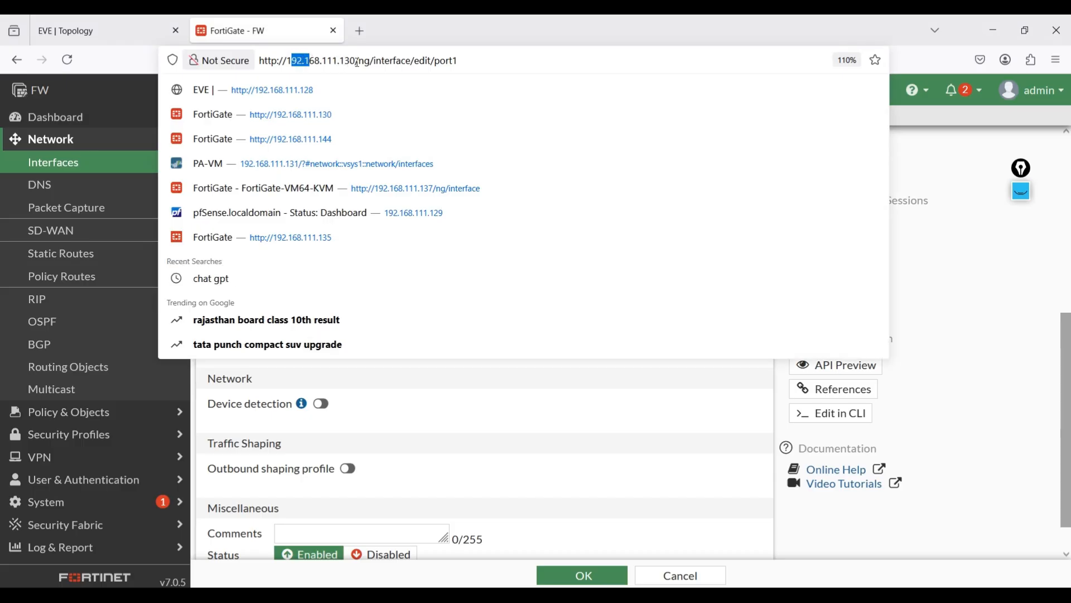
click(494, 420)
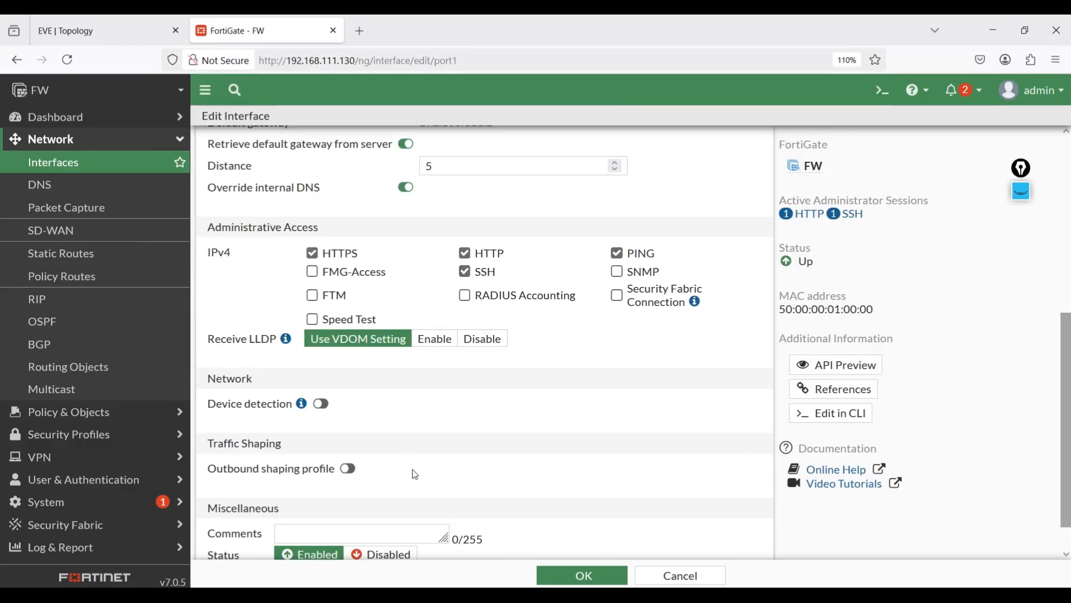
key(super+r)
text(cmd)
key(Return)
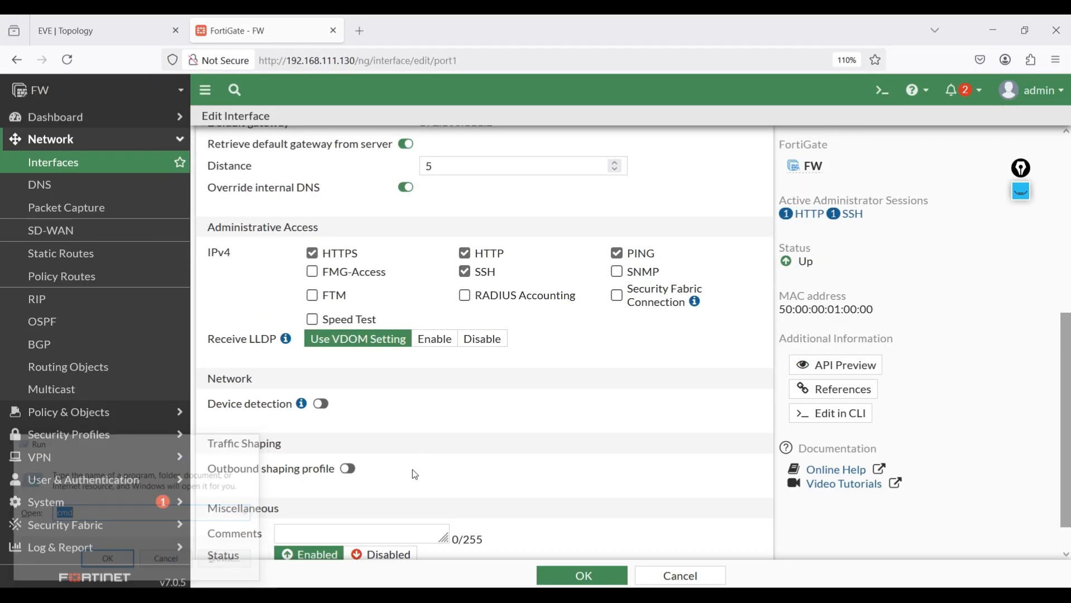
- Start a continuous ping to the firewall with "ping 192.168.111.130 -t"
text(ping)
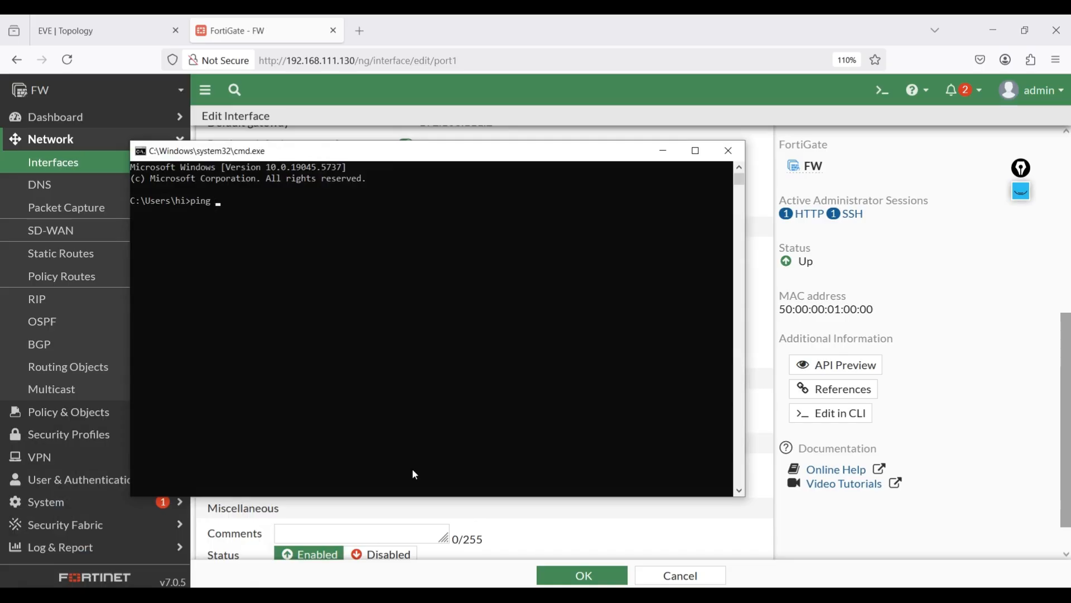
text( 1952)
text(168)
text(.111)
text(.1)
text(30 -t)
key(Return)
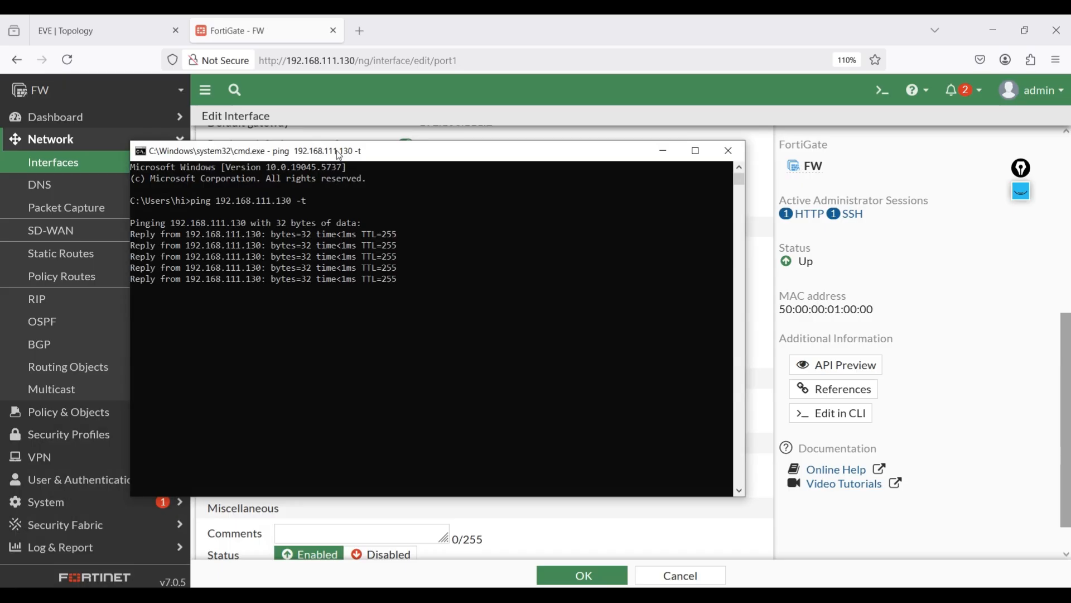
- Disable PING administrative access on port1, save and confirm the change, and bring the running ping back into view
drag(339, 155, 454, 294)
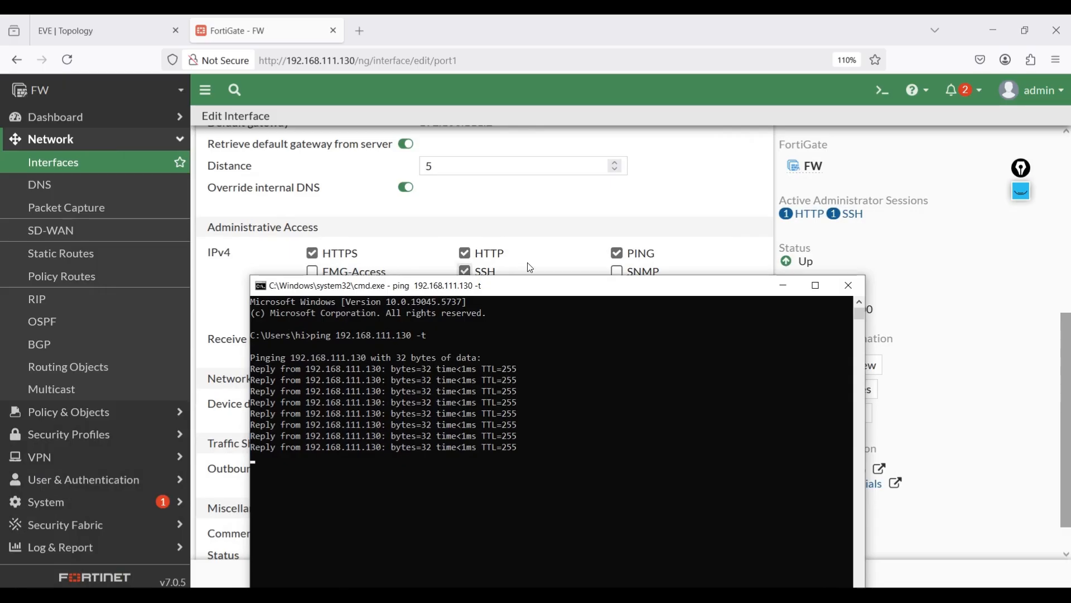
click(621, 257)
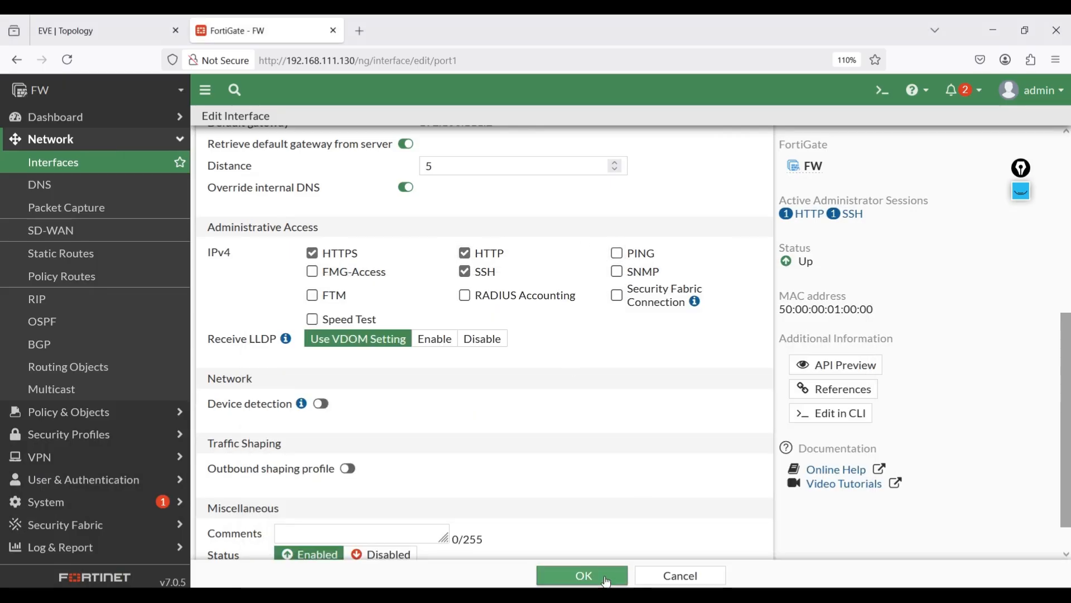
click(584, 575)
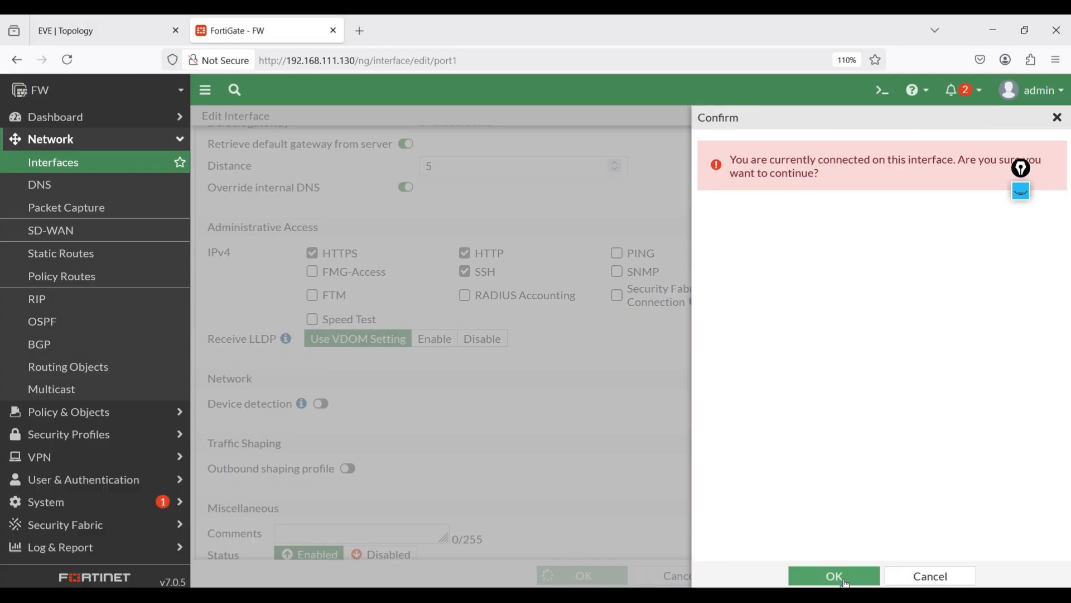
click(825, 576)
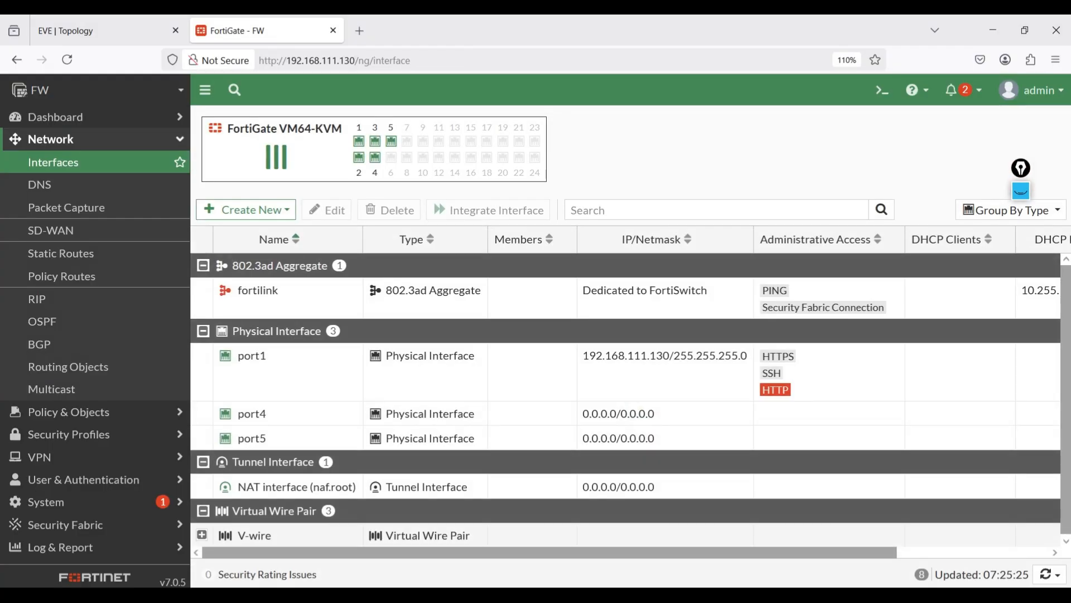
click(560, 521)
drag(498, 289, 673, 143)
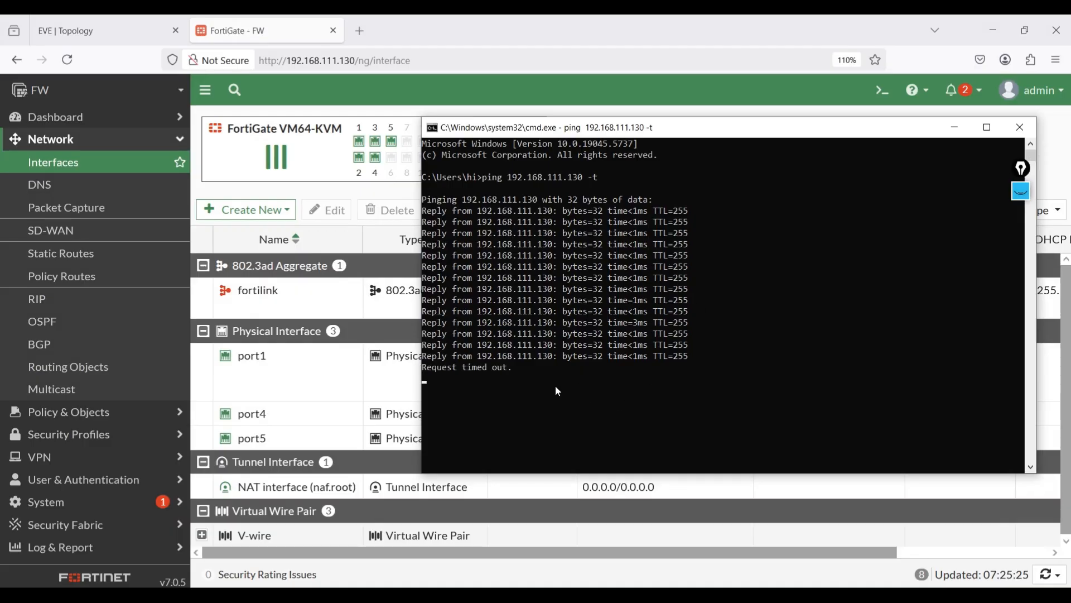
- Re-enable PING administrative access on port1, save and confirm it, then check the running ping and close the Command Prompt
double_click(290, 373)
scroll(751, 380, down, 6)
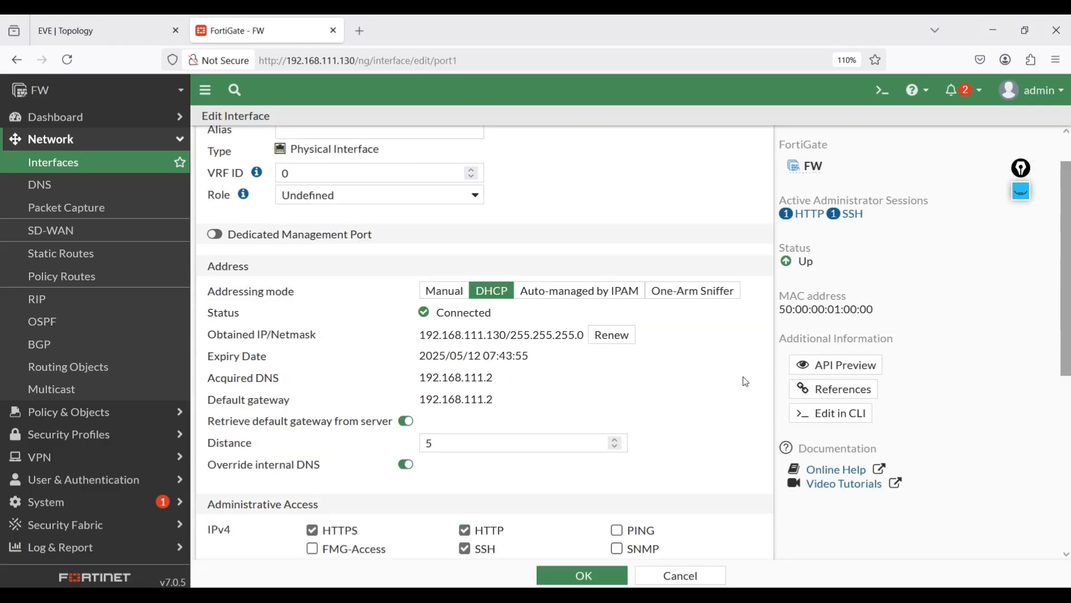
click(617, 216)
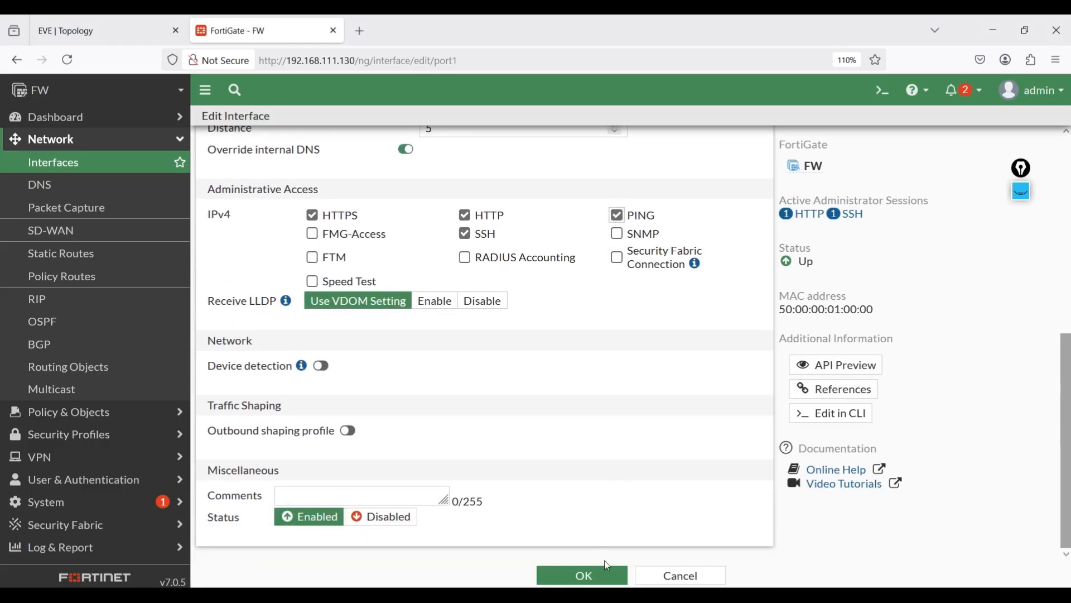
click(608, 575)
click(870, 581)
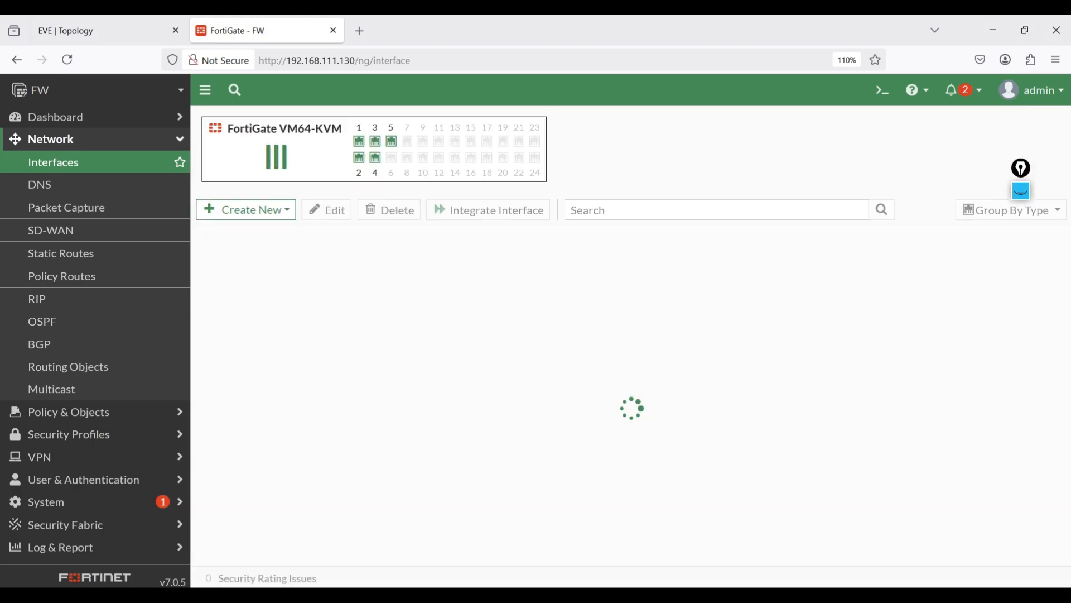
key(alt+Tab)
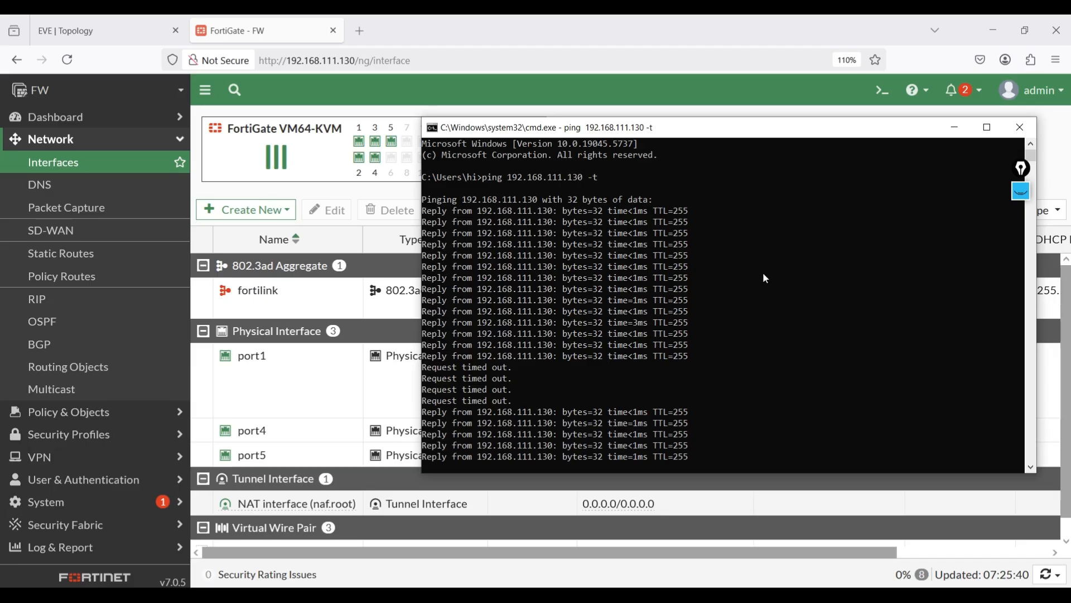
click(1014, 128)
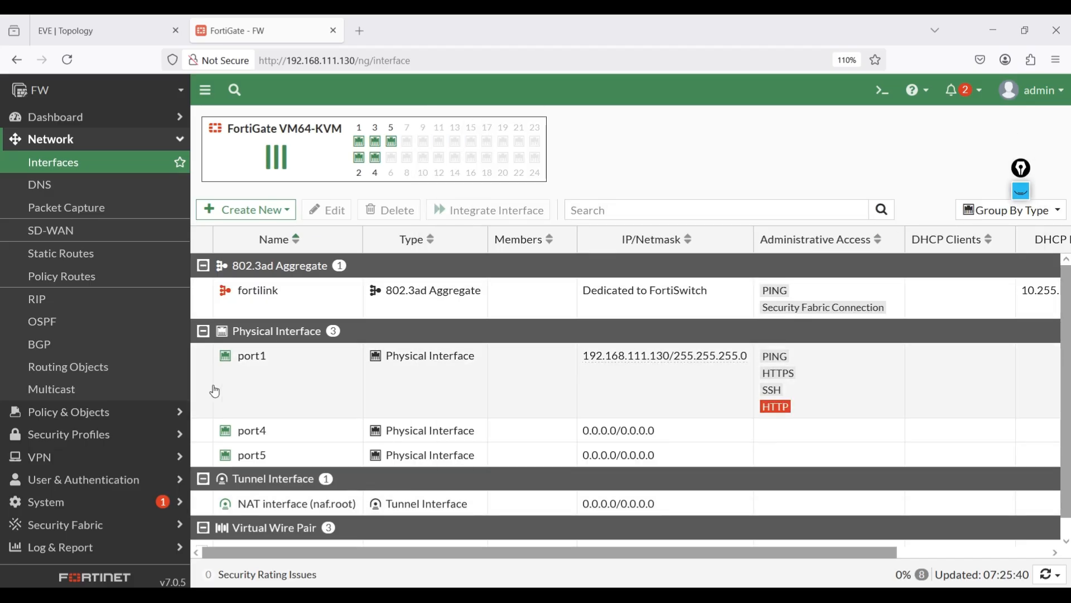
- Reopen port1's interface settings and bring its SSH administrative access option into view
double_click(273, 399)
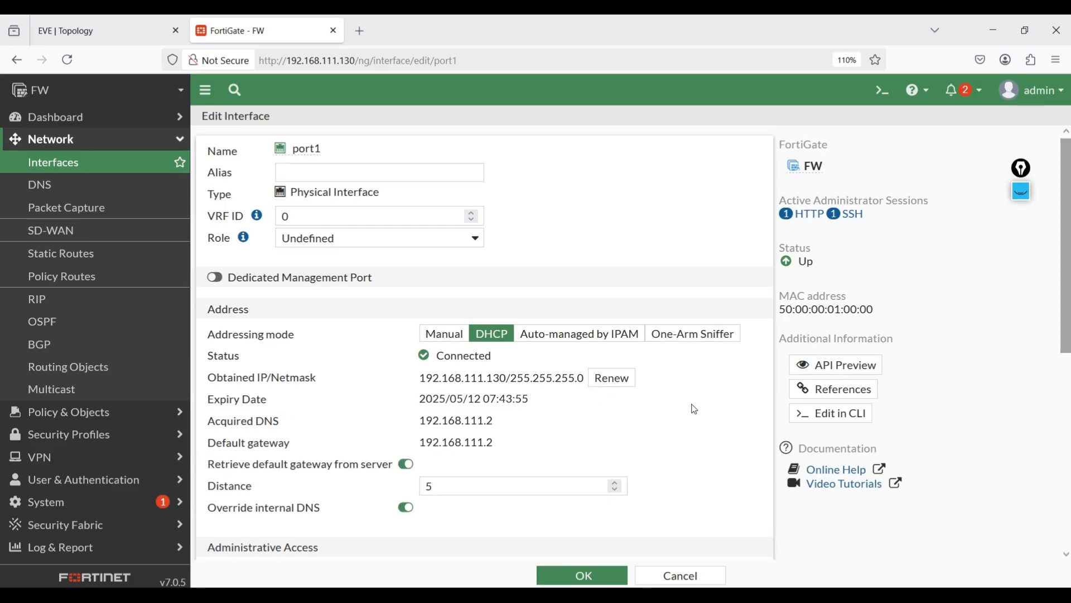
scroll(918, 412, down, 3)
scroll(915, 406, down, 3)
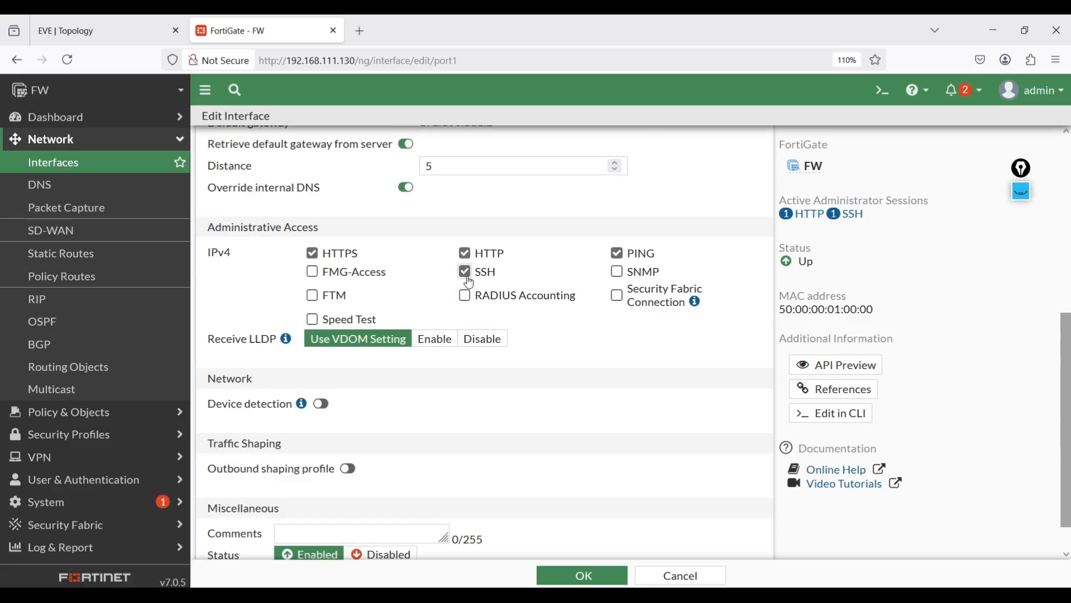
- Launch PuTTY from the Windows search
key(super)
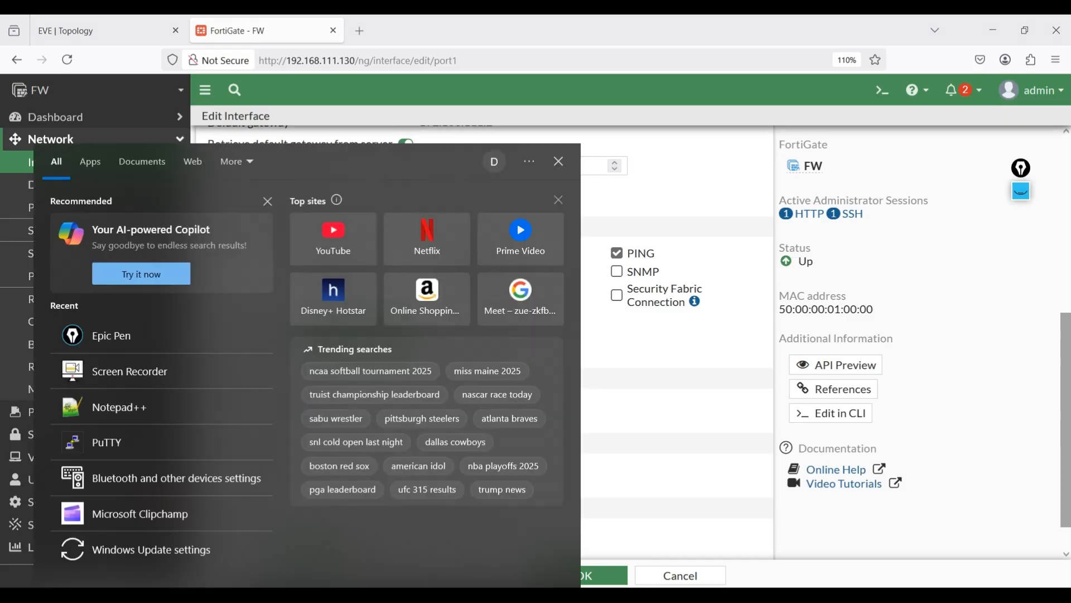
text(putty)
key(Return)
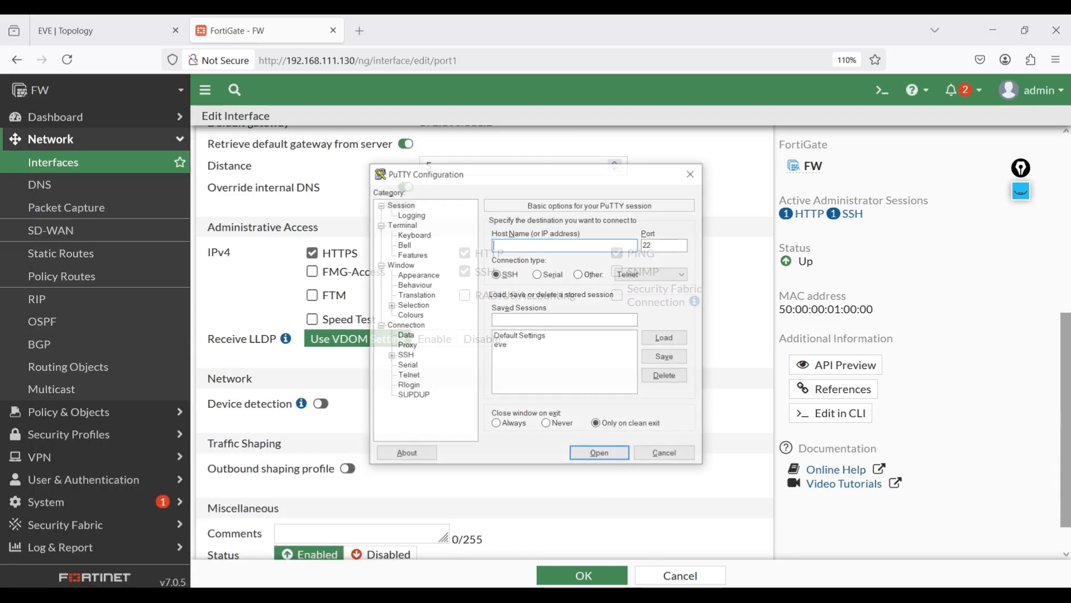
- Open an SSH session to 192.168.111.130 and move the terminal window clear of port1's administrative access options
text(192.168.111.130)
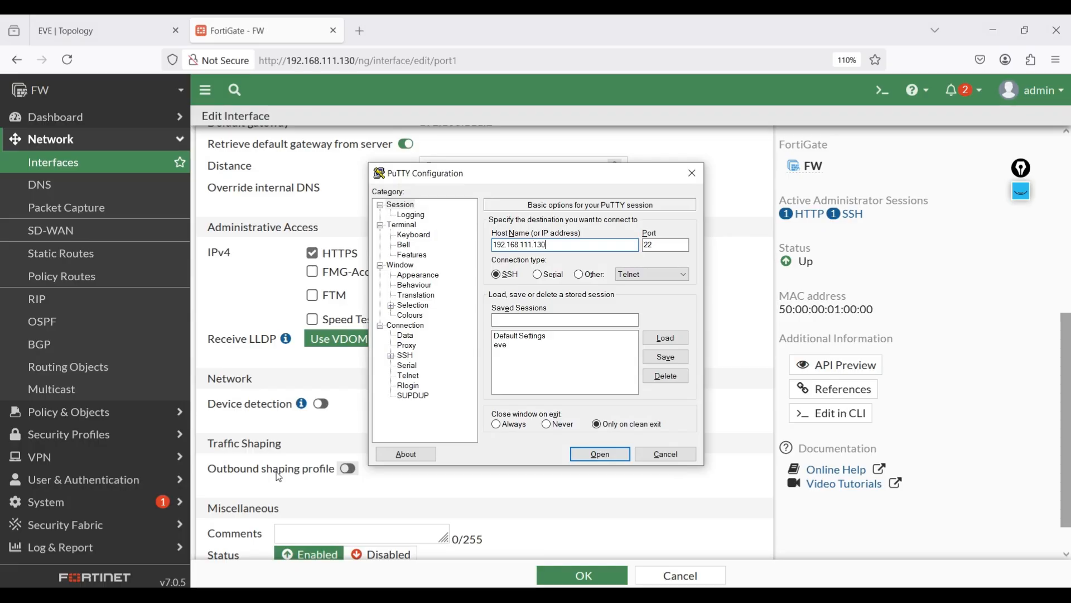
key(Return)
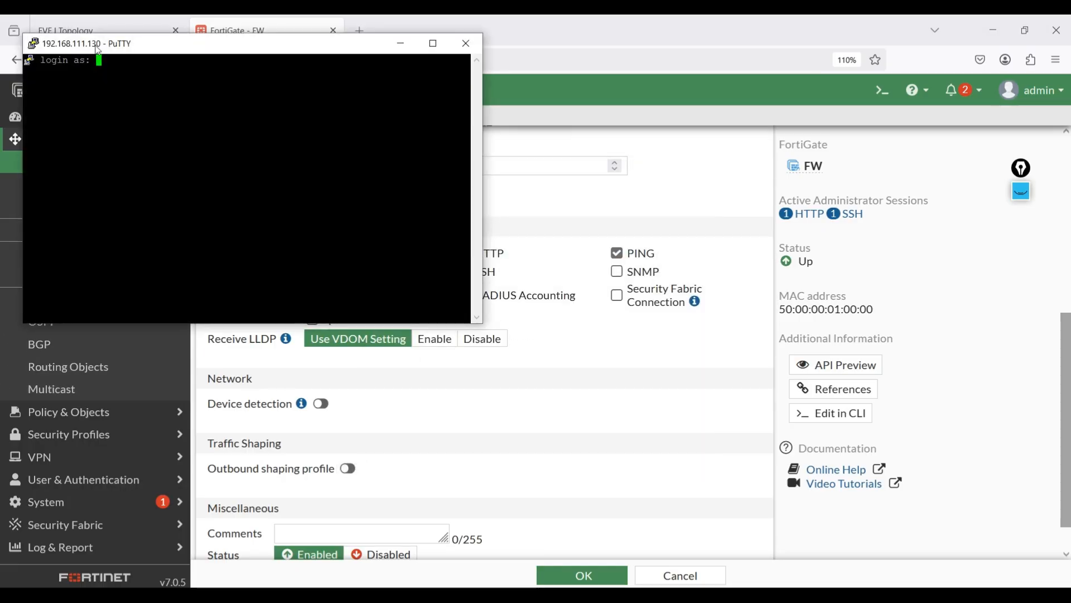
drag(98, 48, 628, 246)
- Log in to the firewall over SSH as admin with the account password and enter a few empty commands
text(adm)
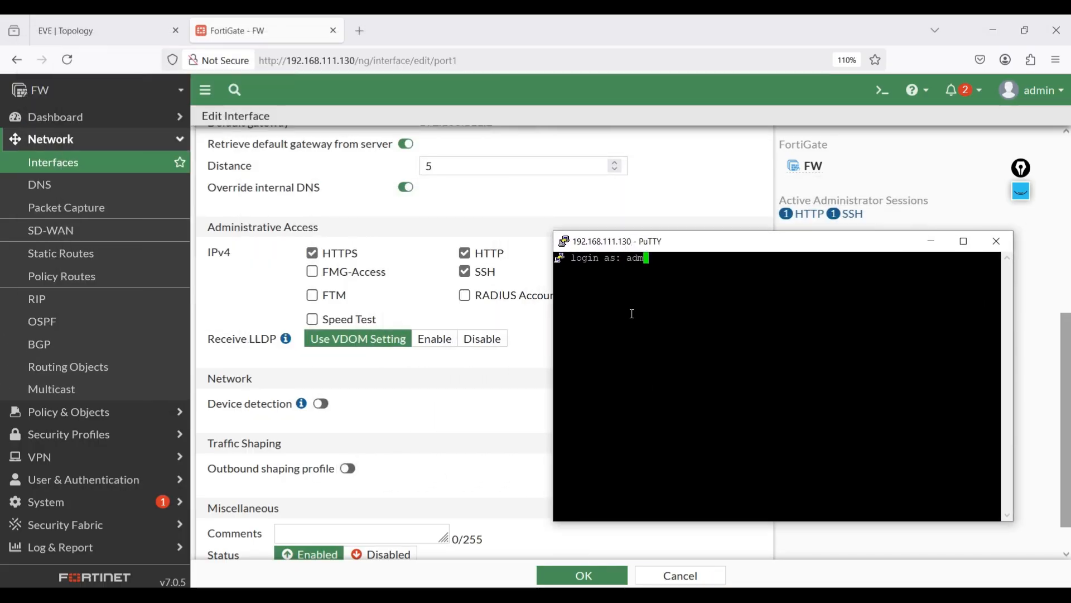
text(in)
key(Return)
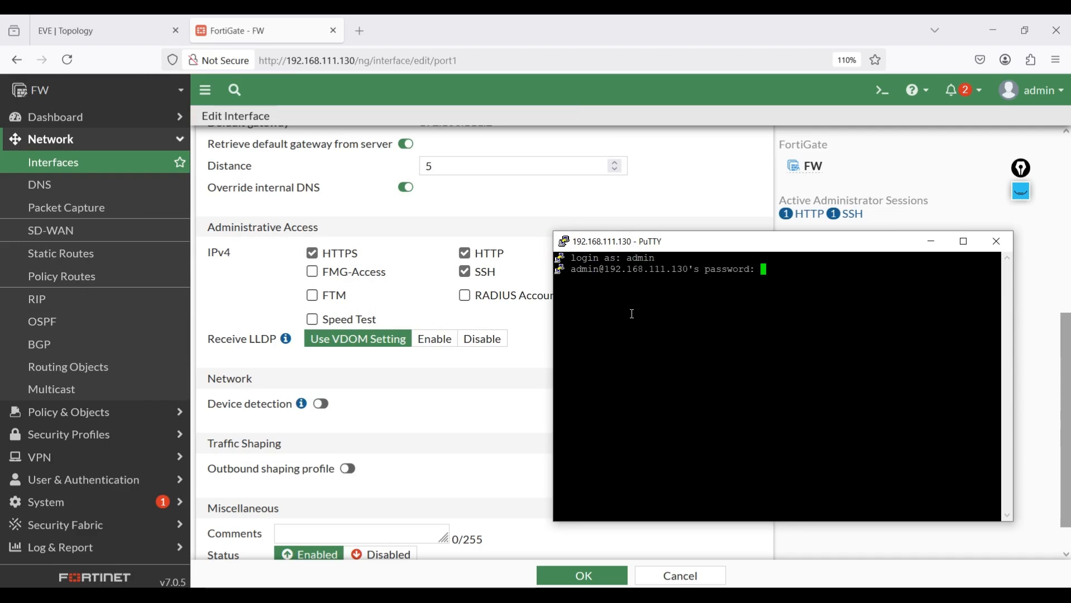
key(Return)
key(Return)
key(Return)
key(Return)
key(Return)
- Disable SSH administrative access on port1, then save and confirm the change
click(466, 274)
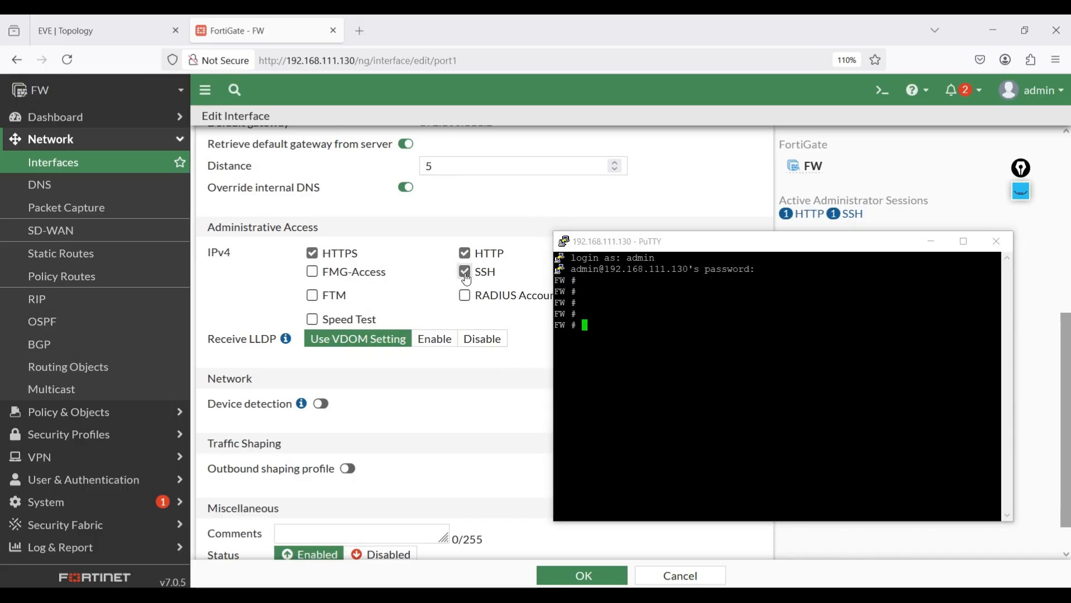
click(613, 577)
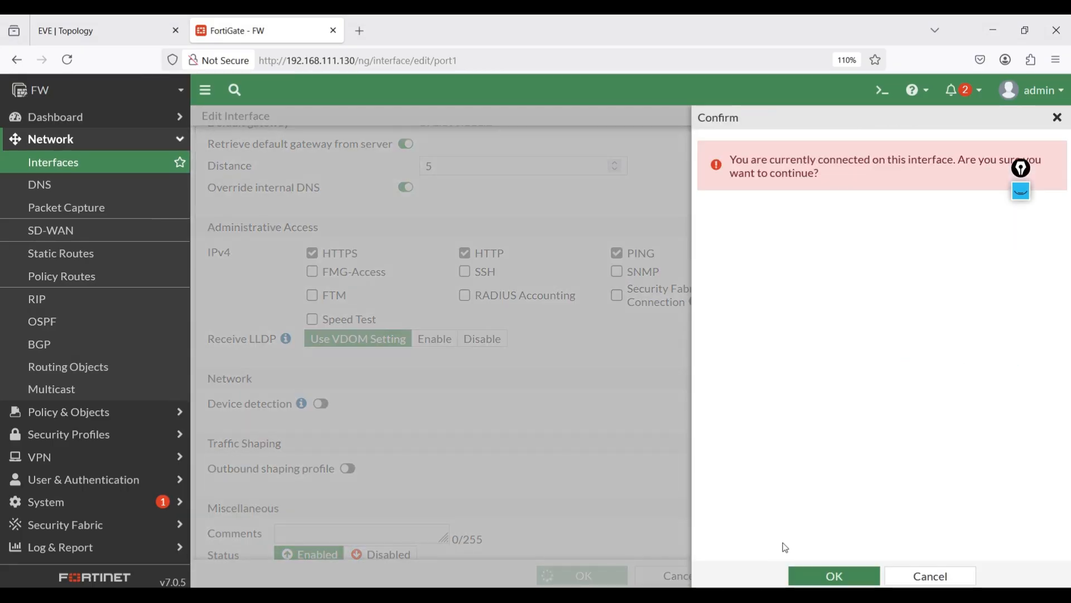
click(810, 576)
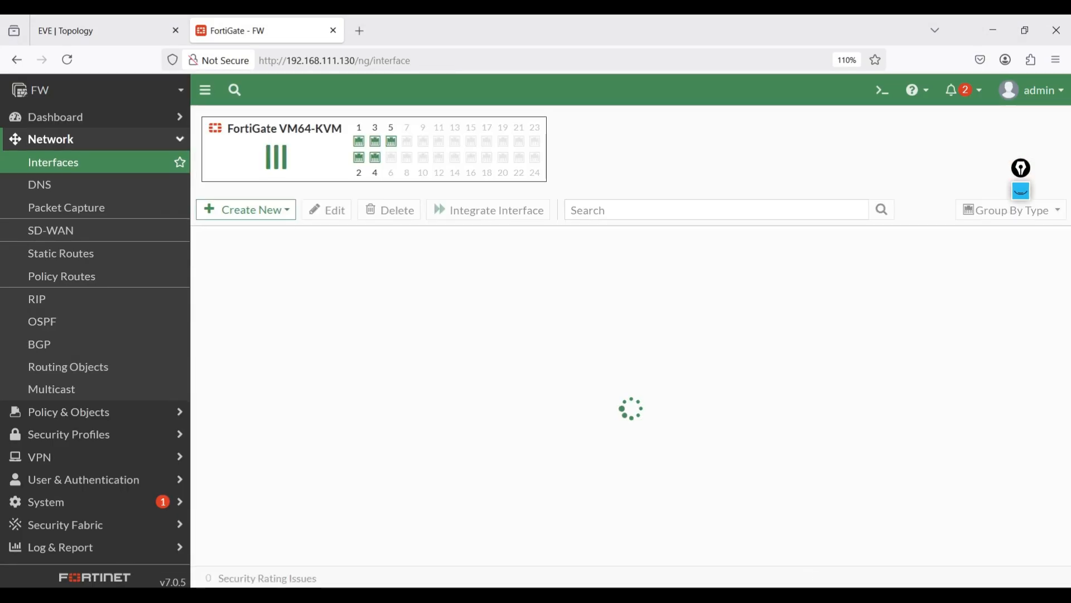
- Return to the logged-in PuTTY session and test its response with several empty commands
mouse_move(460, 595)
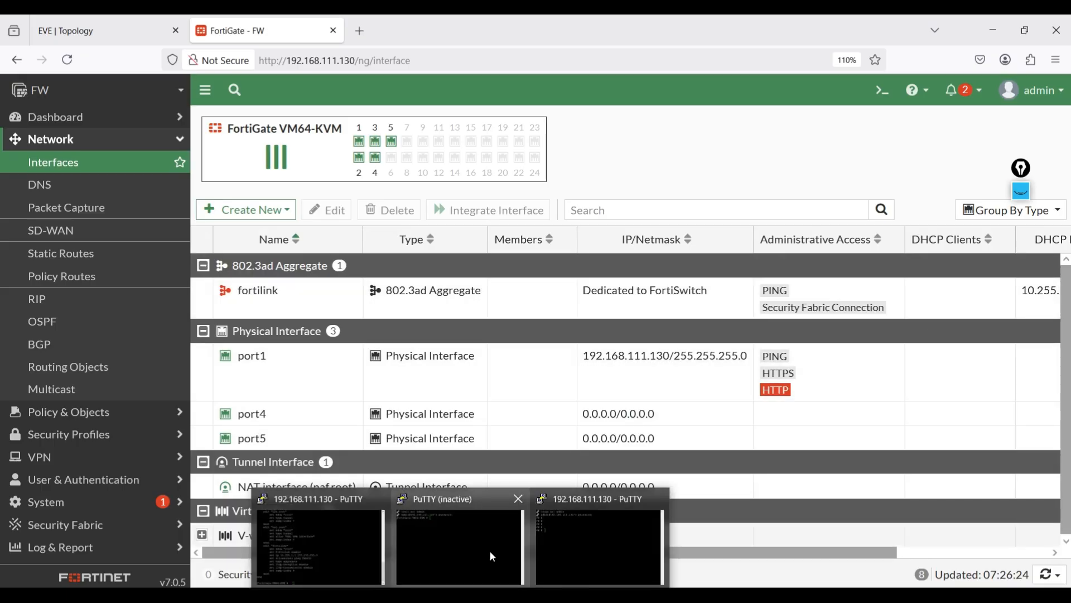
click(546, 541)
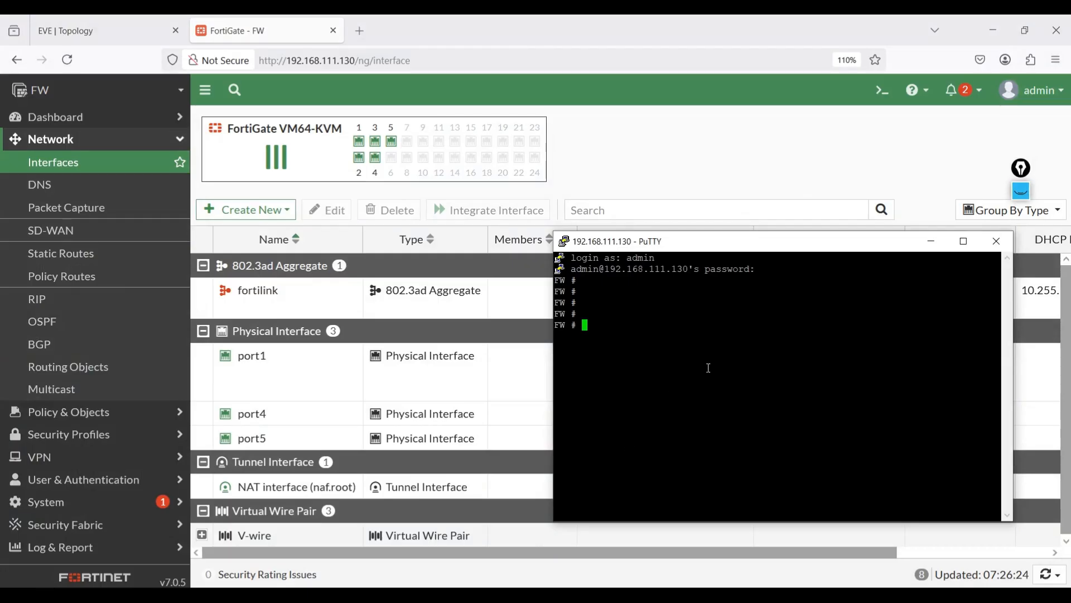
key(Return)
key(Return)
key(Return)
key(Return)
- Duplicate the PuTTY session to test a new SSH connection to the firewall, then close the duplicate
right_click(688, 246)
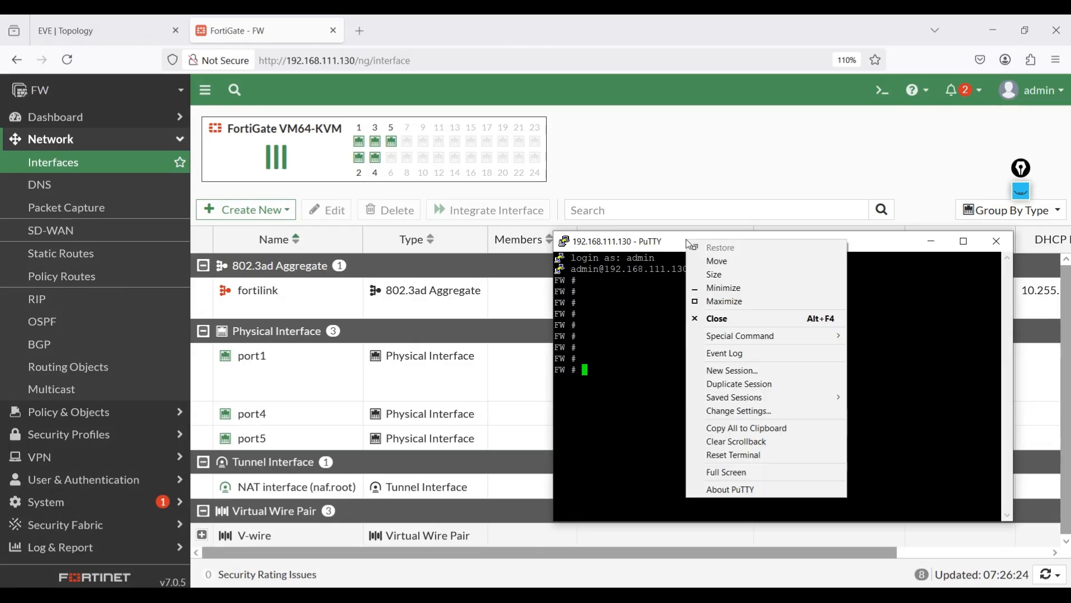
click(747, 385)
drag(111, 68, 195, 251)
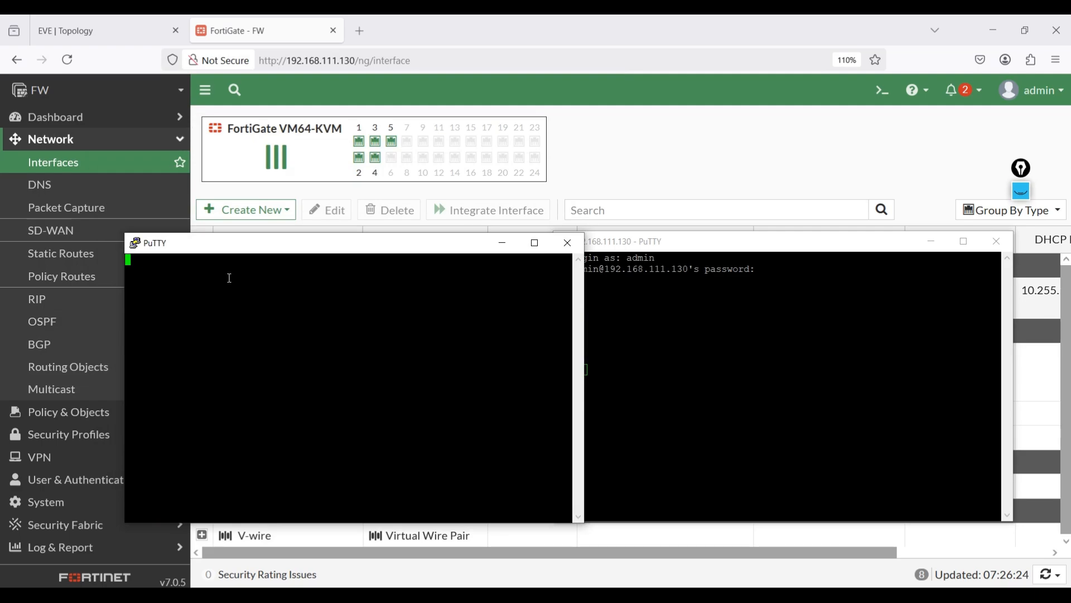
drag(234, 252, 594, 139)
click(928, 128)
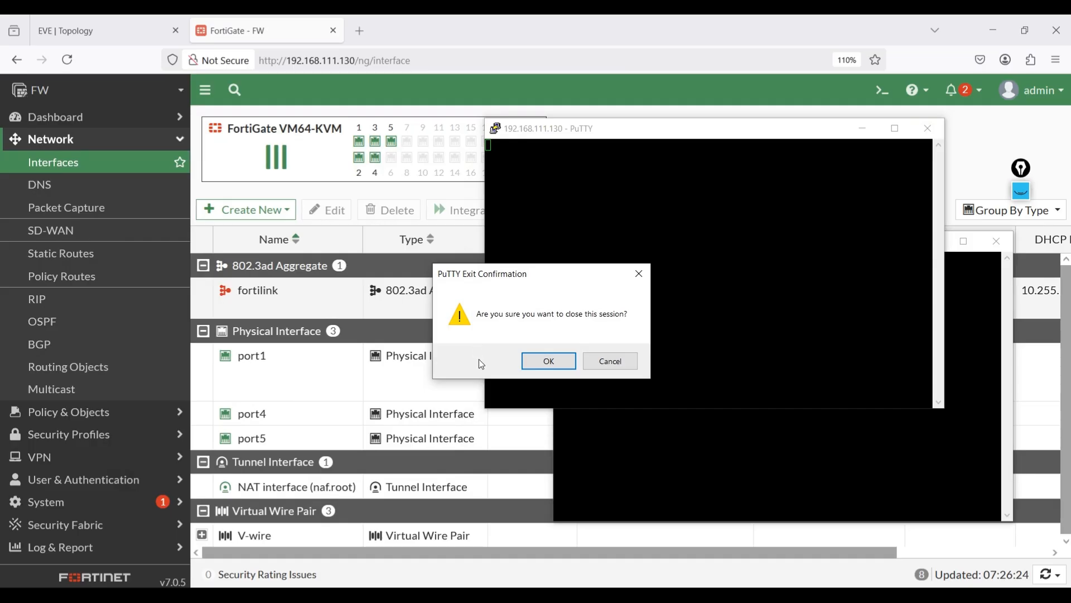
click(545, 362)
- Reopen port1's interface settings, re-enable SSH administrative access, and save and confirm the change
click(273, 372)
double_click(274, 373)
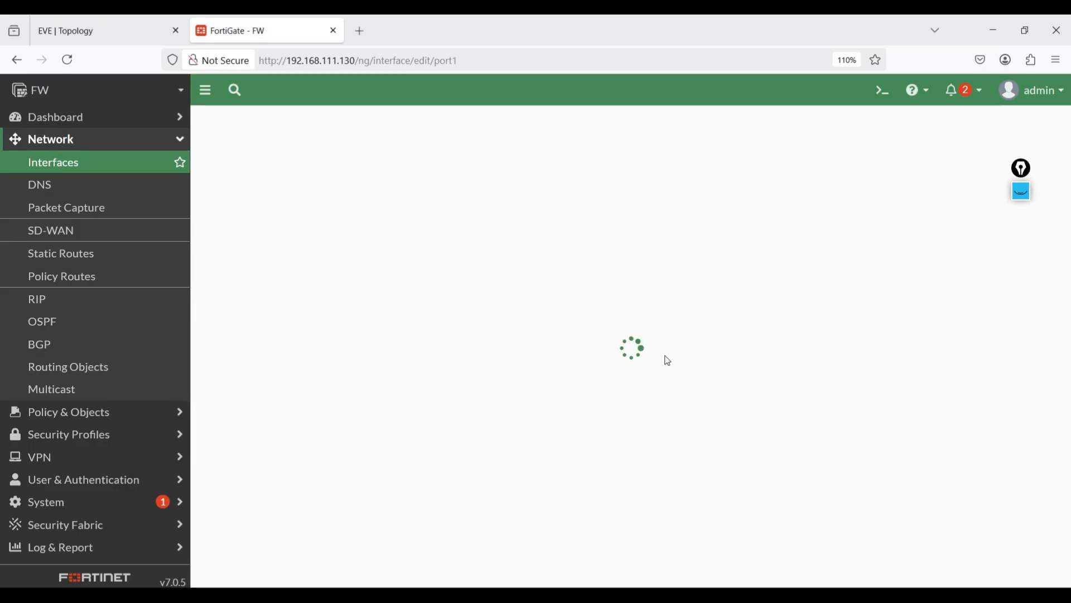
scroll(846, 398, down, 6)
click(465, 233)
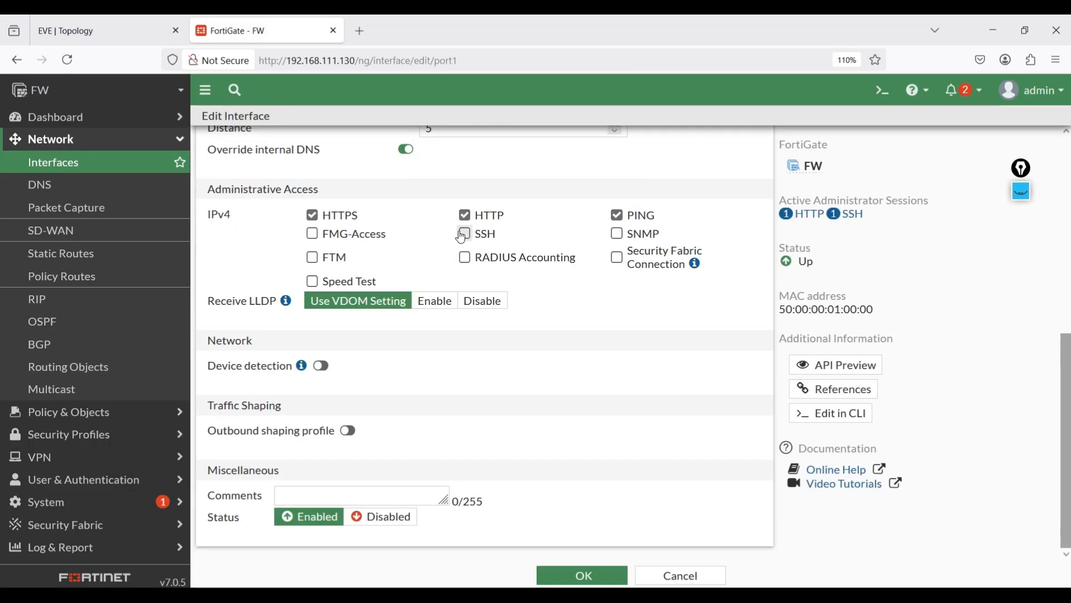
click(582, 575)
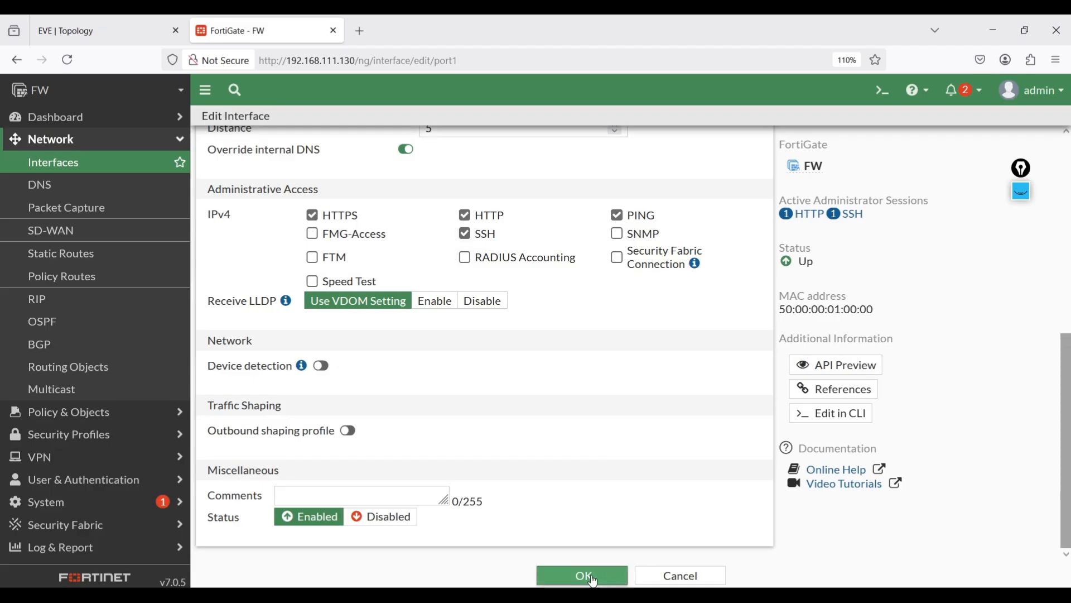
click(854, 578)
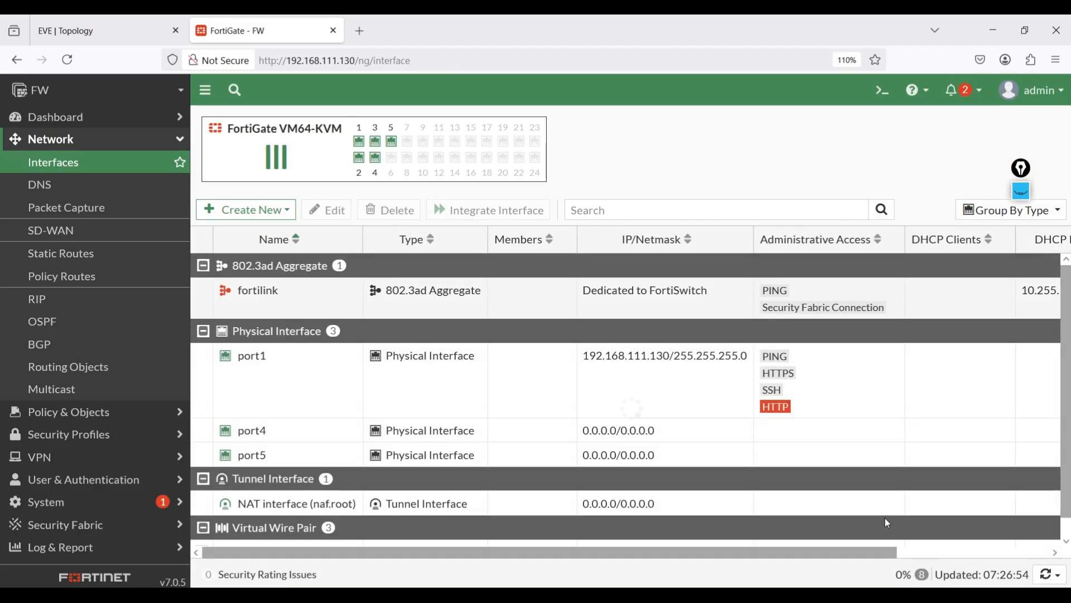
- Duplicate the open PuTTY session, log in as admin with the account password, and test it with empty commands
mouse_move(462, 595)
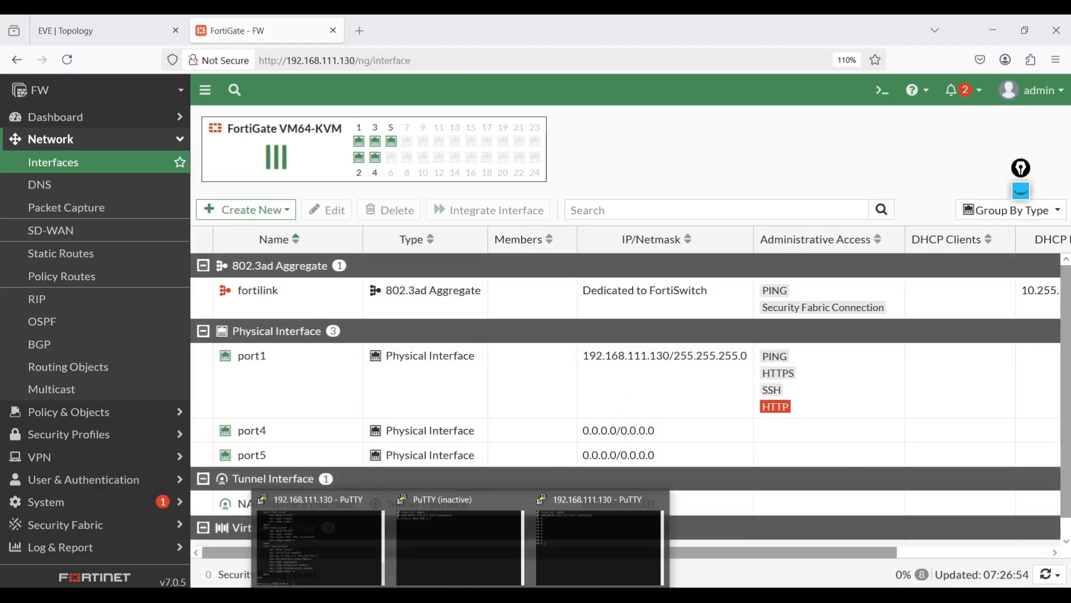
click(589, 535)
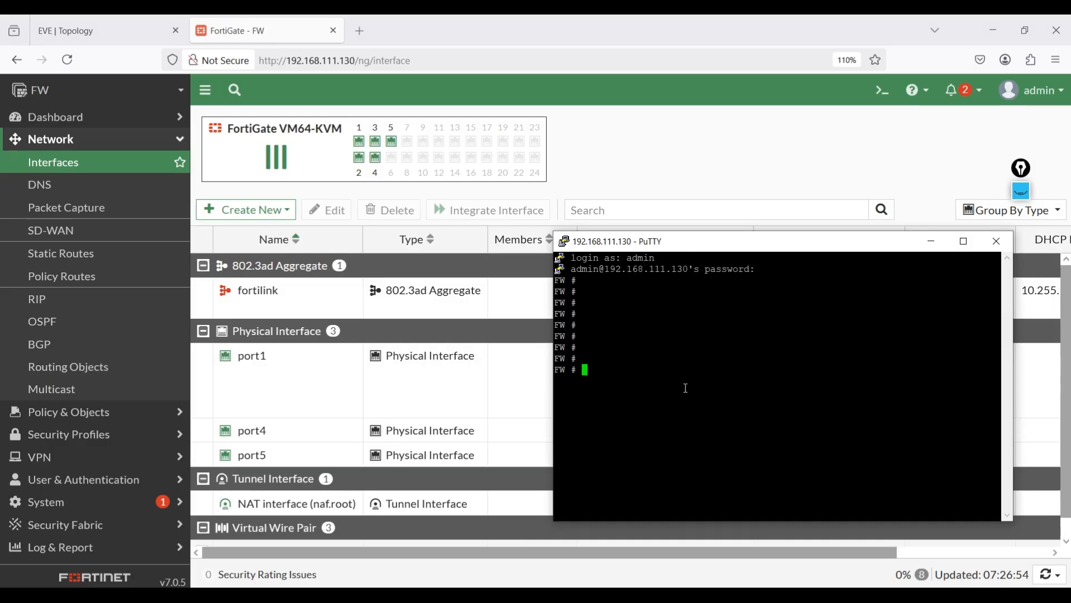
right_click(665, 253)
click(698, 391)
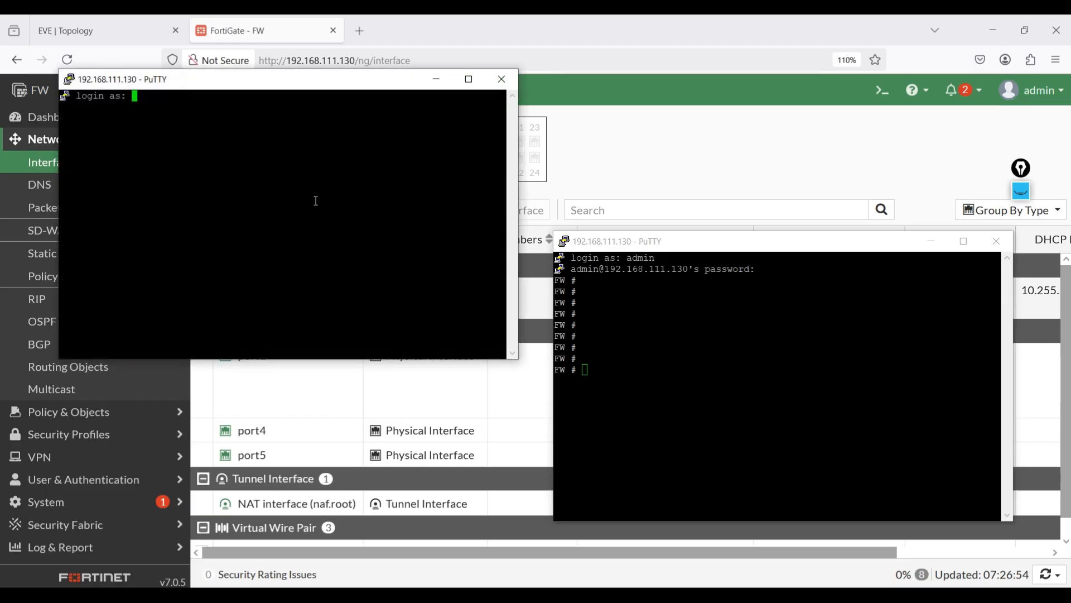
text(admin)
key(Return)
key(Return)
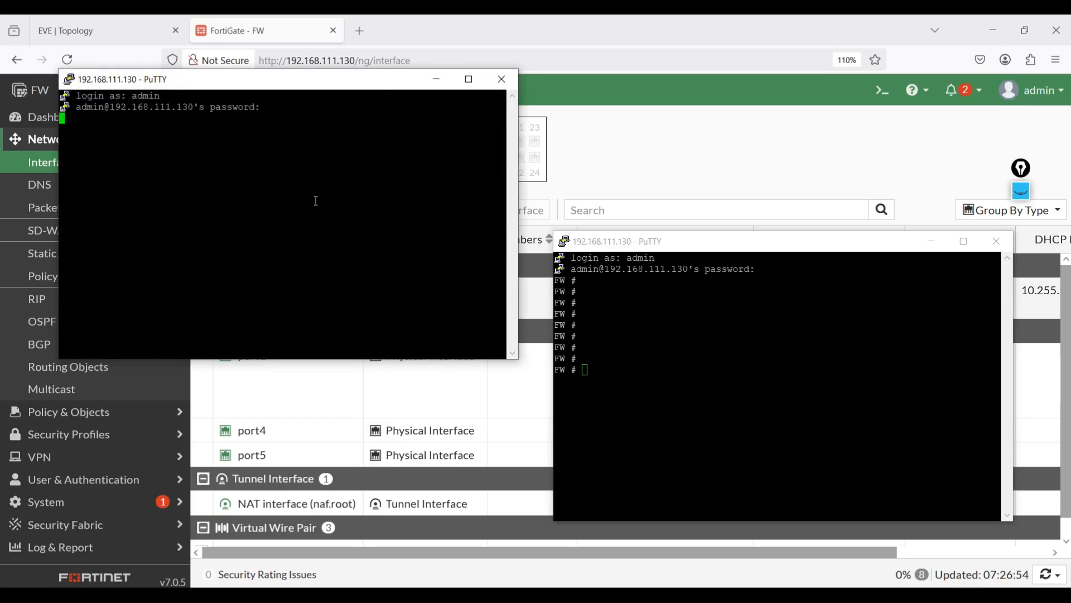
key(Return)
key(Return)
key(Return)
key(Return)
key(Return)
key(Return)
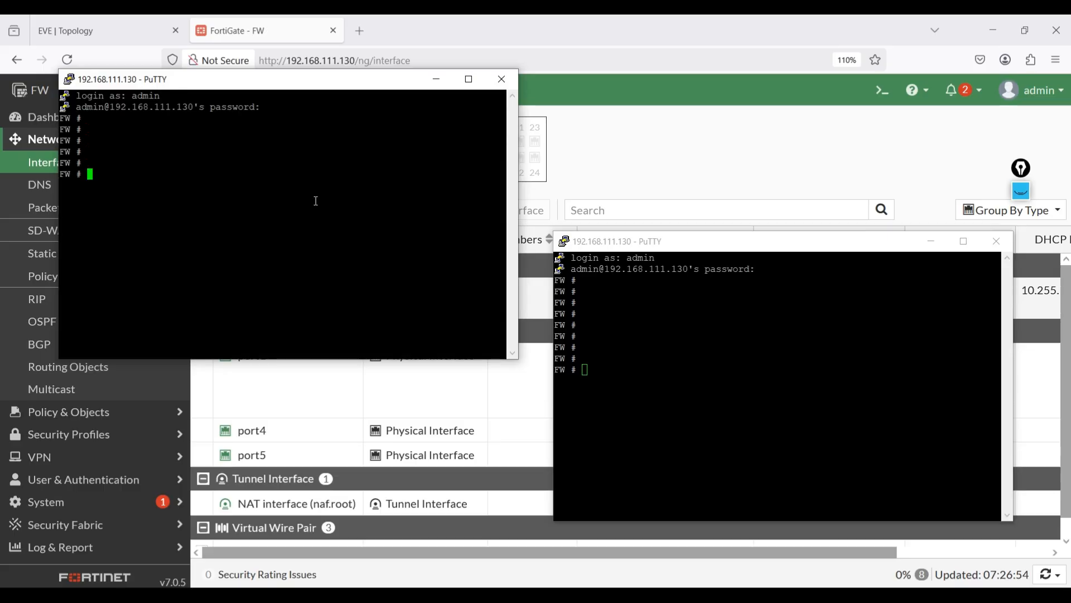
- Close both PuTTY sessions to the firewall and confirm each exit
click(504, 79)
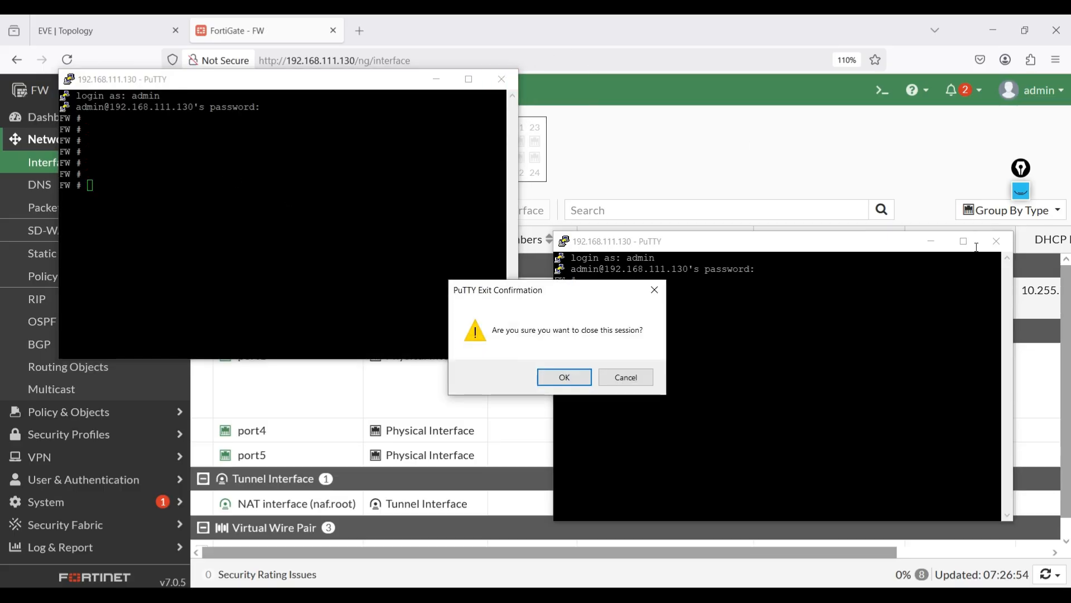
click(565, 375)
click(996, 241)
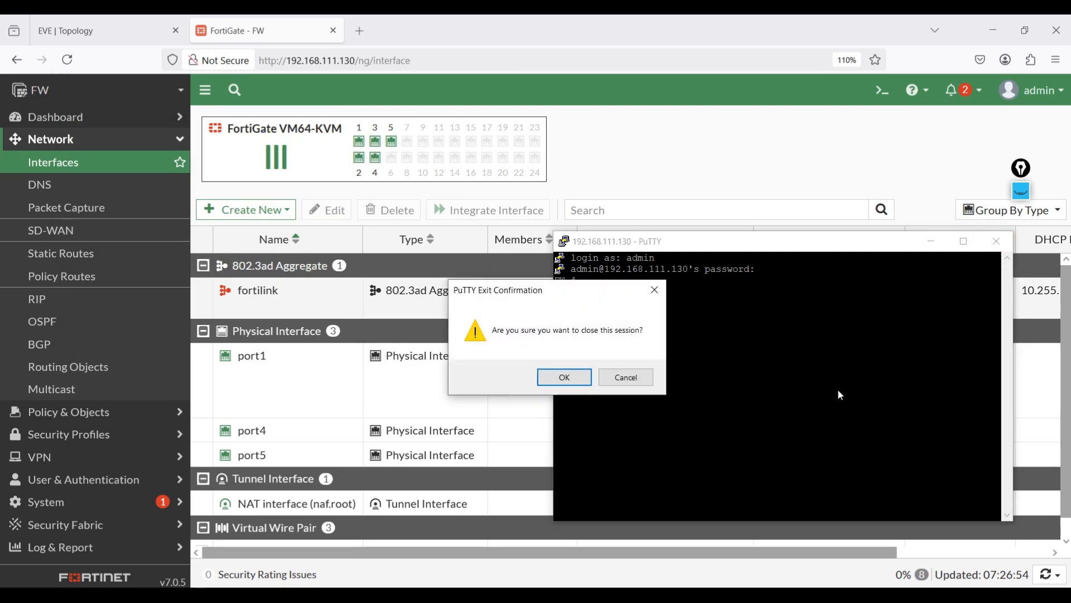
click(573, 382)
- Reopen port1's interface settings and review its administrative access options
double_click(287, 387)
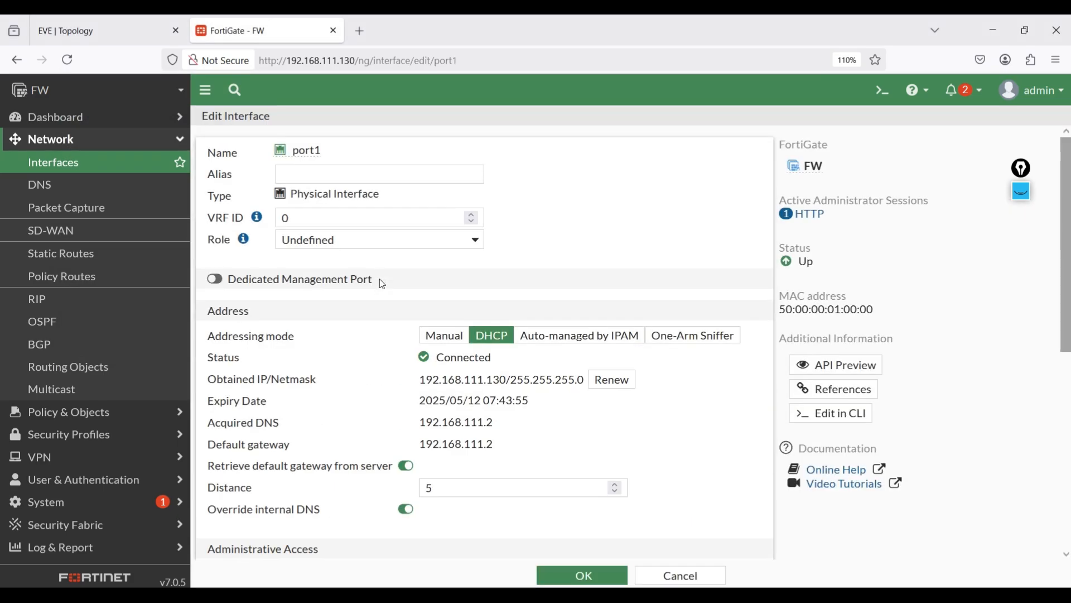
scroll(666, 426, down, 5)
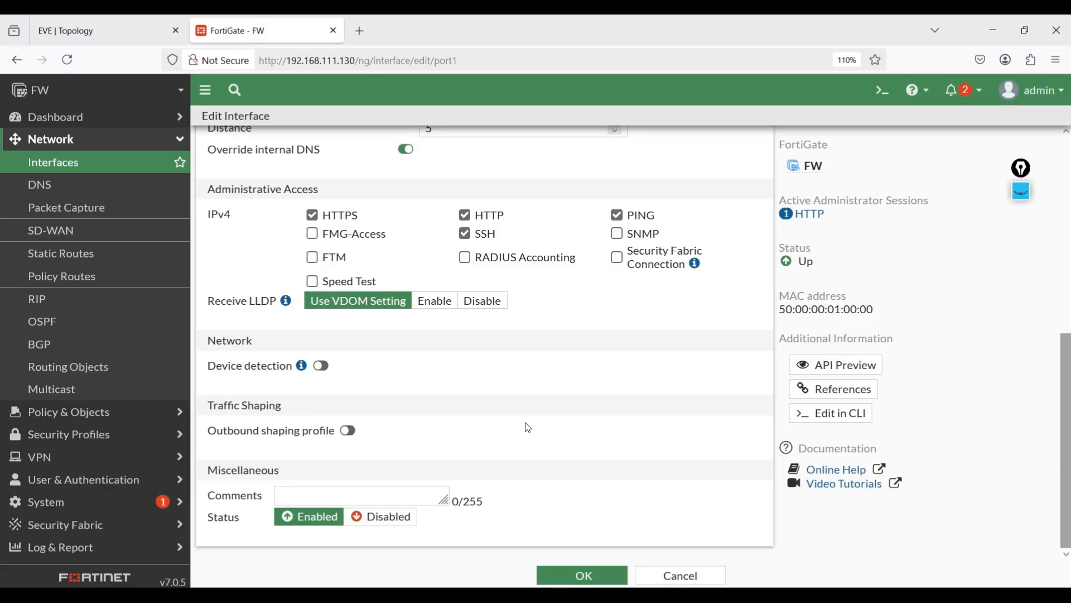
- Switch to the Fortinet terminal session, list the interfaces with "show system interface ?", and highlight port1's IP address and name
click(574, 596)
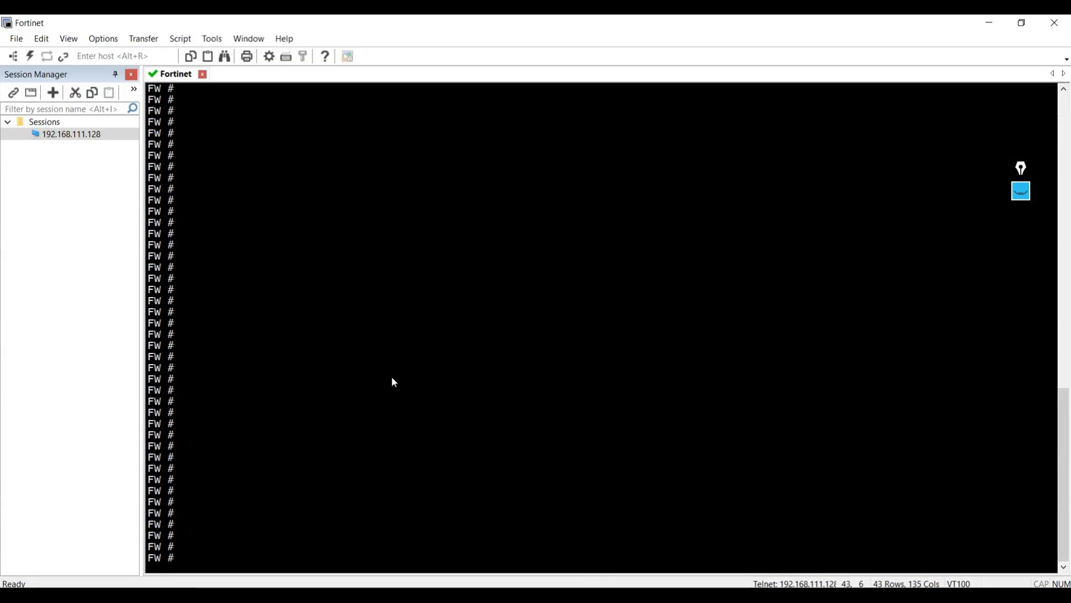
key(Return)
key(Return)
text(show system )
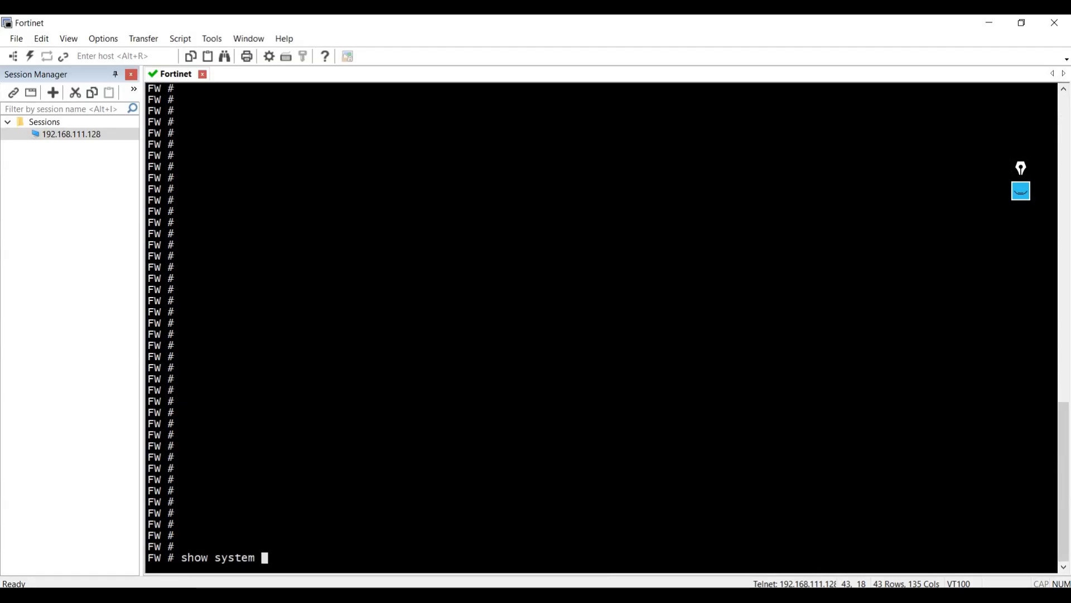
text(interface)
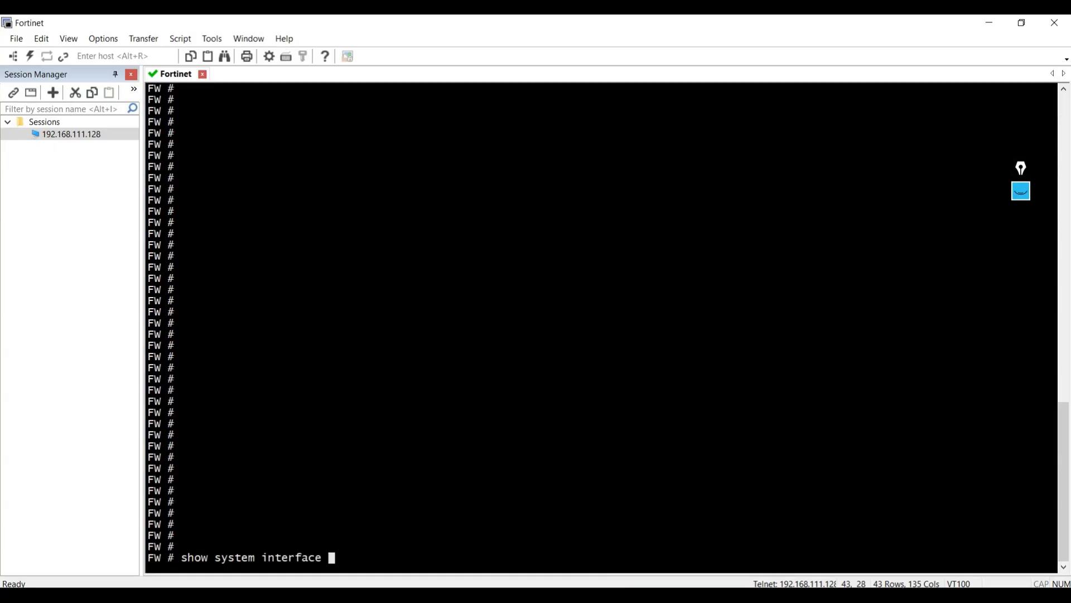
key(question)
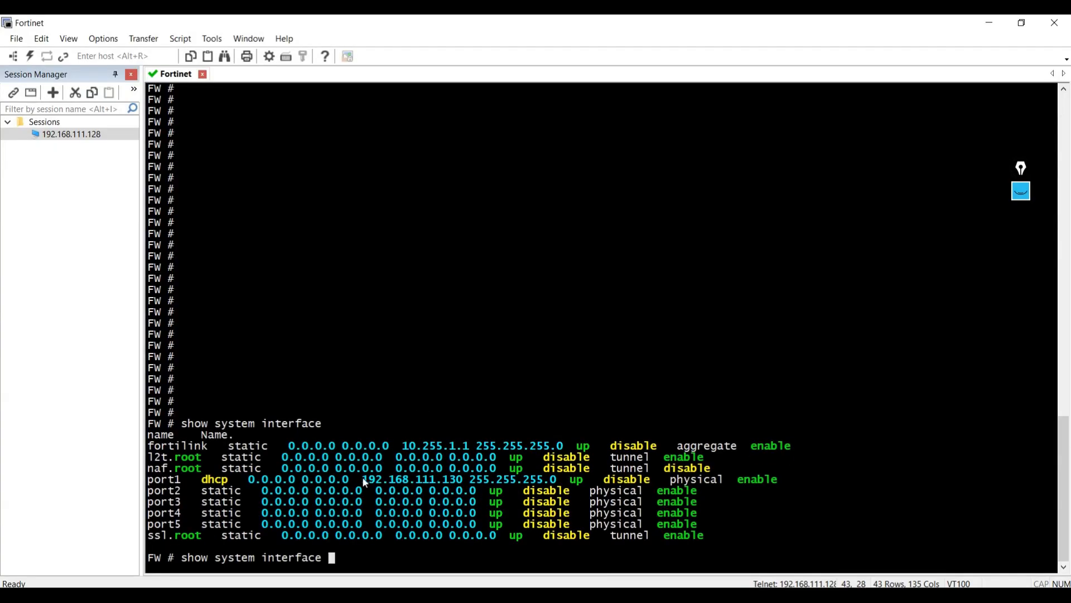
drag(363, 477, 462, 479)
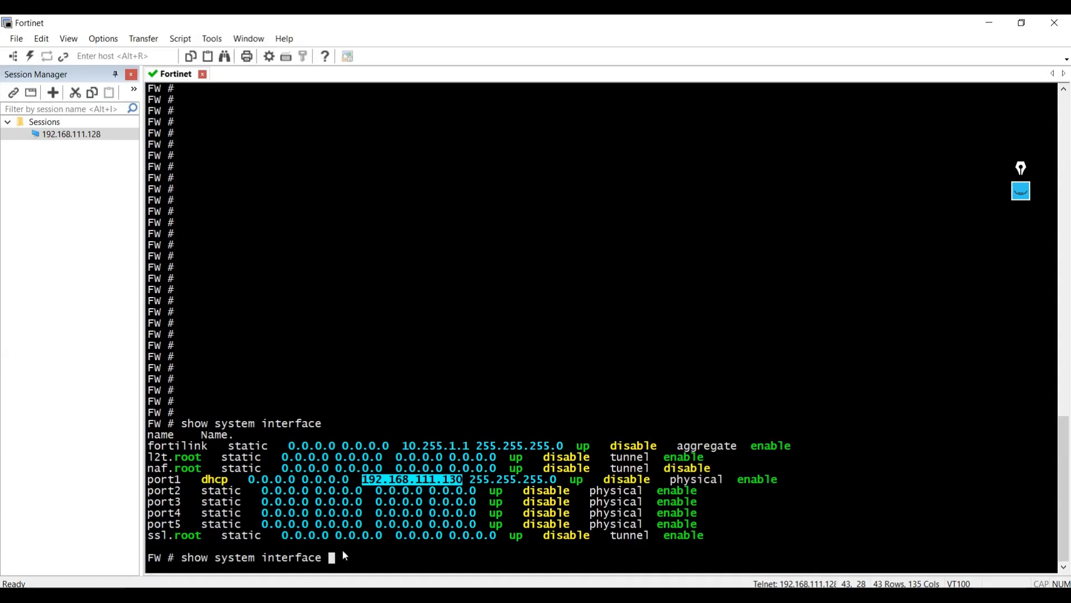
double_click(177, 480)
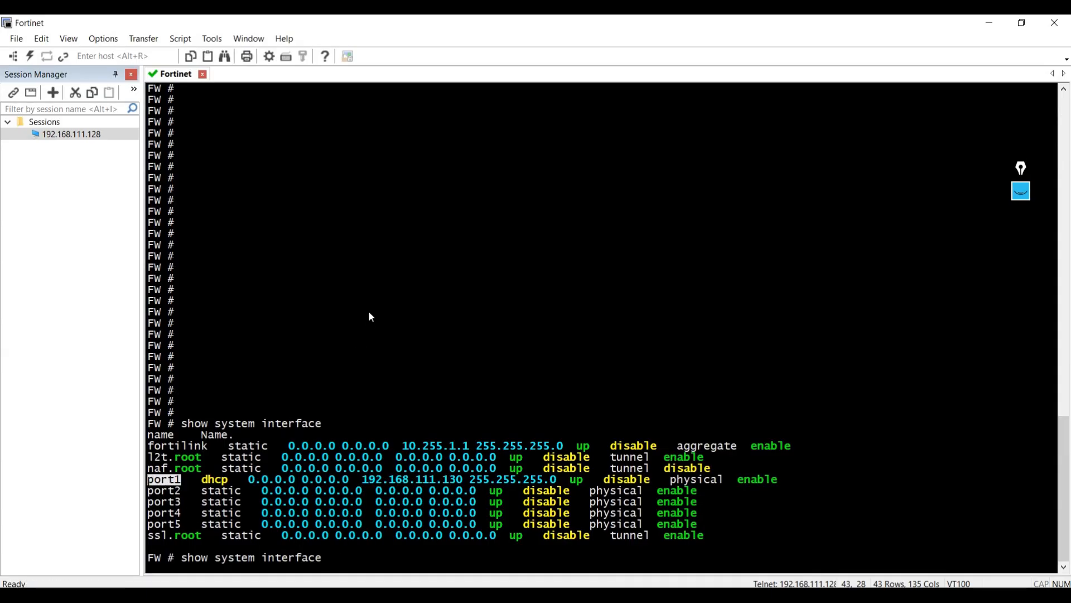
- Clear the pending command and enter port1's configuration with "config system interface" and "edit port1"
key(BackSpace)
key(BackSpace)
key(BackSpace)
key(BackSpace)
key(BackSpace)
key(BackSpace)
key(BackSpace)
key(BackSpace)
key(BackSpace)
key(BackSpace)
key(BackSpace)
key(BackSpace)
key(BackSpace)
key(BackSpace)
key(BackSpace)
key(BackSpace)
key(BackSpace)
key(BackSpace)
key(BackSpace)
key(BackSpace)
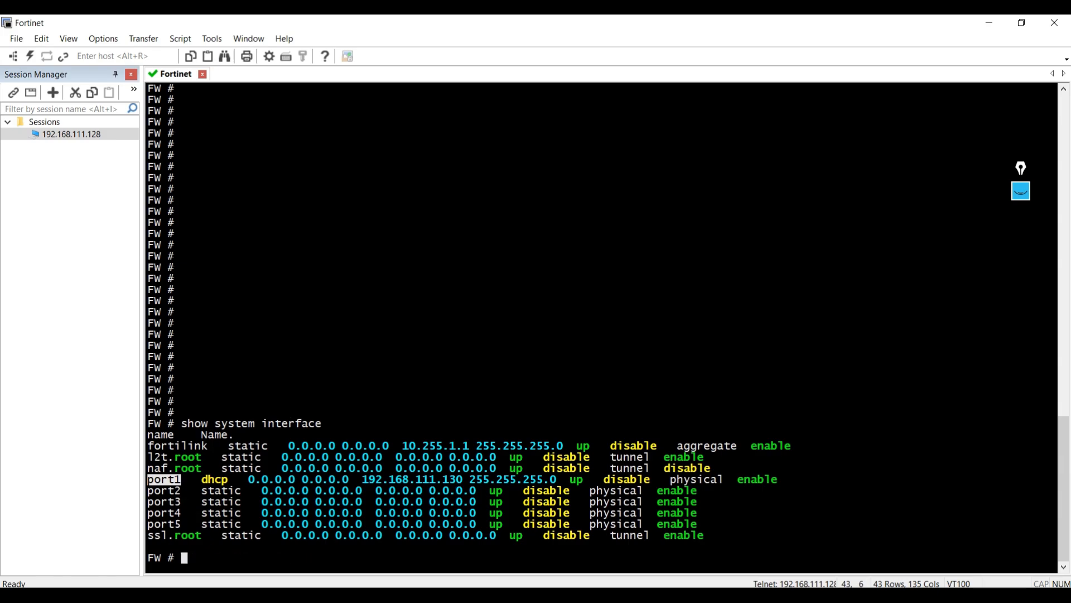
text(config system interface)
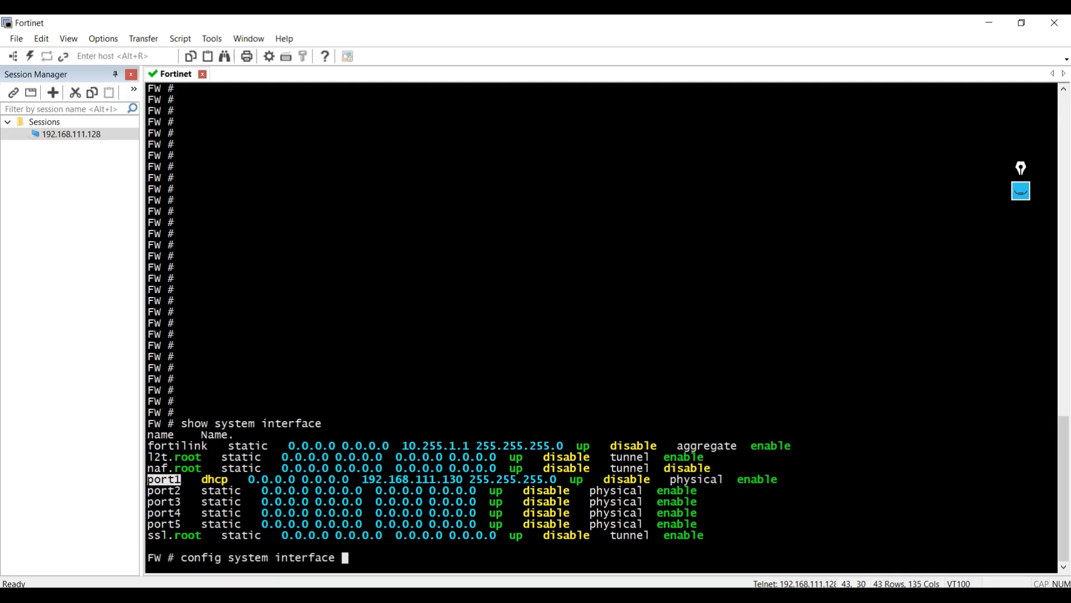
key(Return)
text(ed)
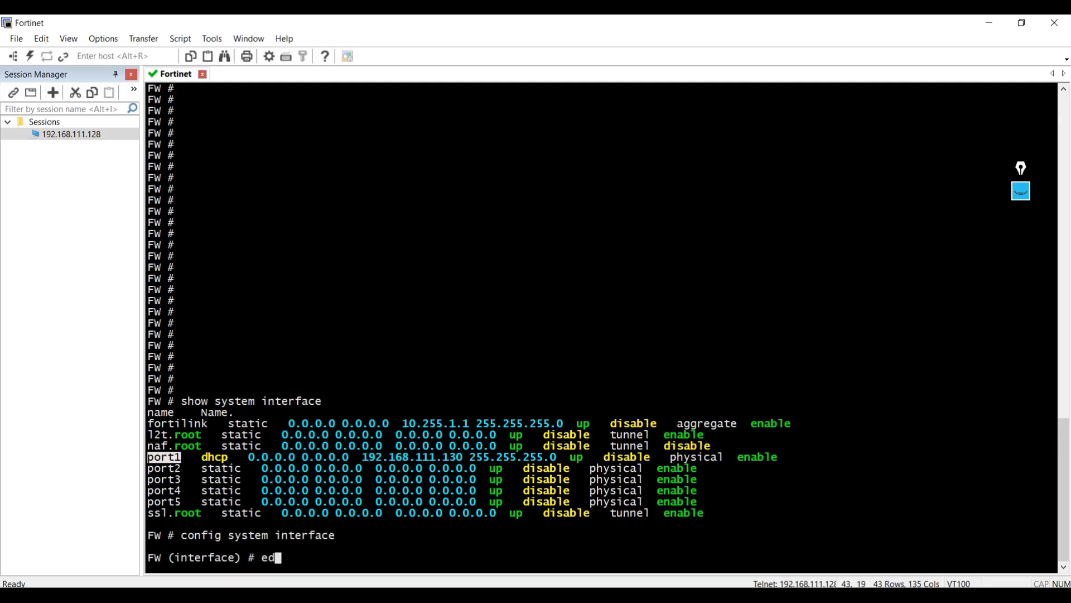
text(it port1)
key(Return)
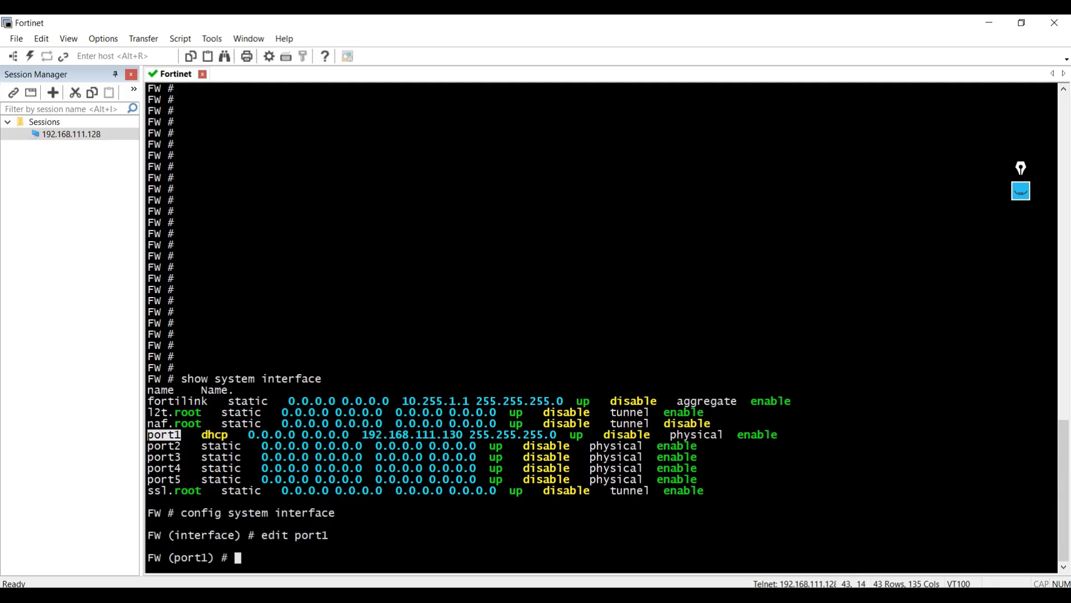
- Begin port1's administrative access command with "set allowaccess"
text(set)
key(Tab)
key(BackSpace)
key(BackSpace)
text(t all)
key(Tab)
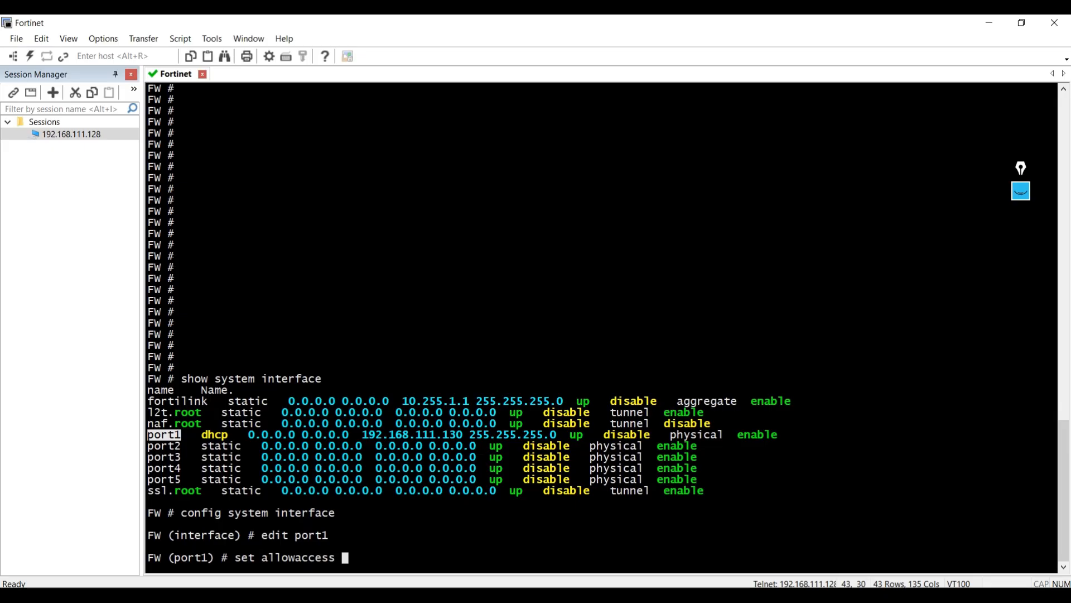
text(http https tel)
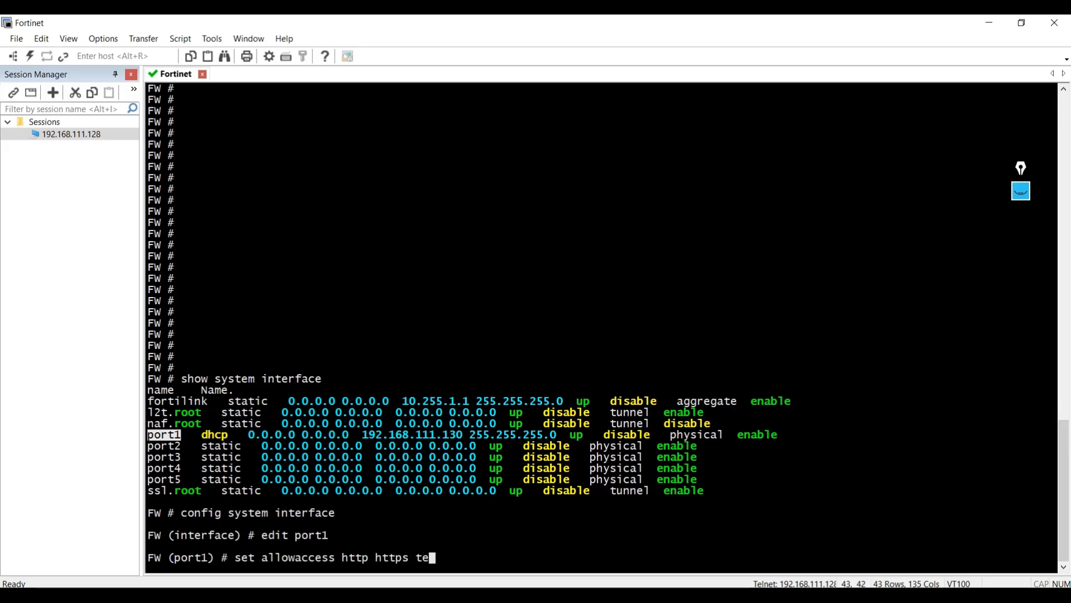
key(BackSpace)
key(BackSpace)
key(BackSpace)
key(BackSpace)
key(BackSpace)
key(BackSpace)
key(BackSpace)
key(BackSpace)
key(BackSpace)
key(BackSpace)
key(BackSpace)
key(BackSpace)
key(BackSpace)
key(BackSpace)
key(BackSpace)
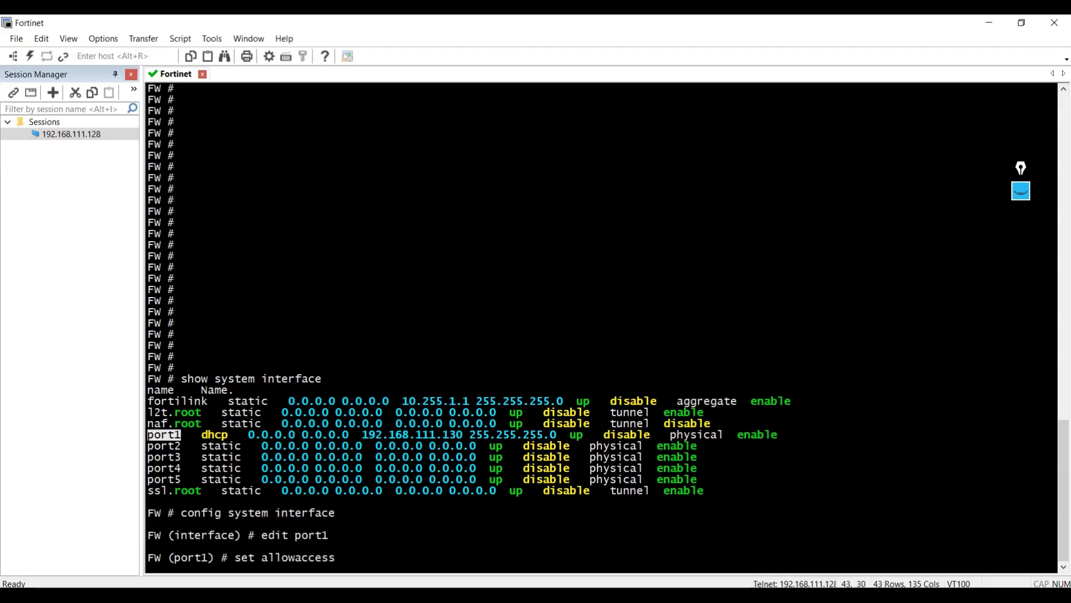
- List the access types available for "set allowaccess" and highlight the telnet option
key(question)
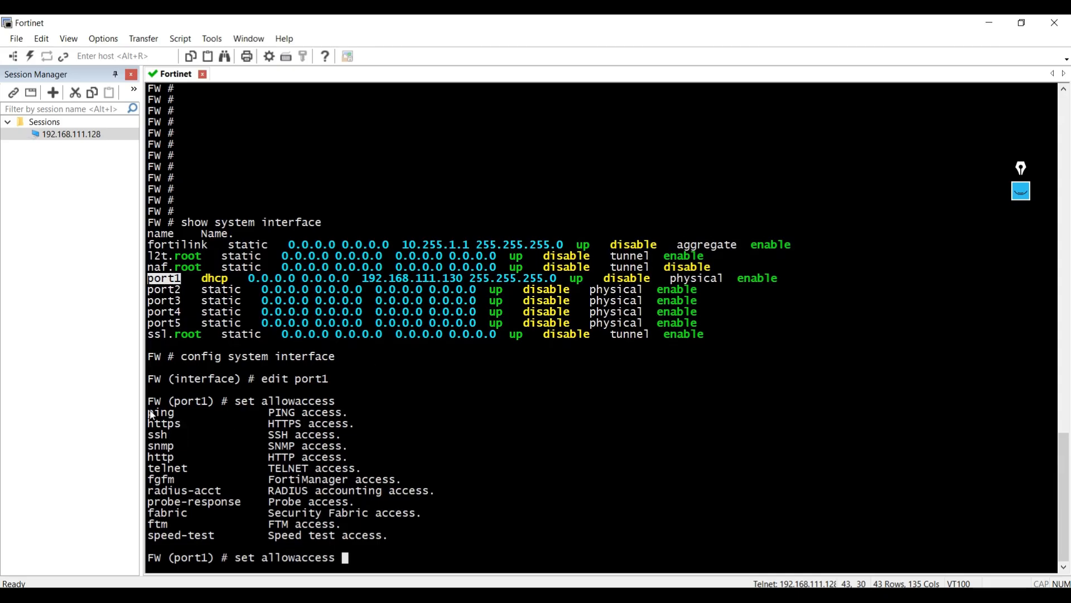
drag(148, 413, 176, 430)
click(178, 436)
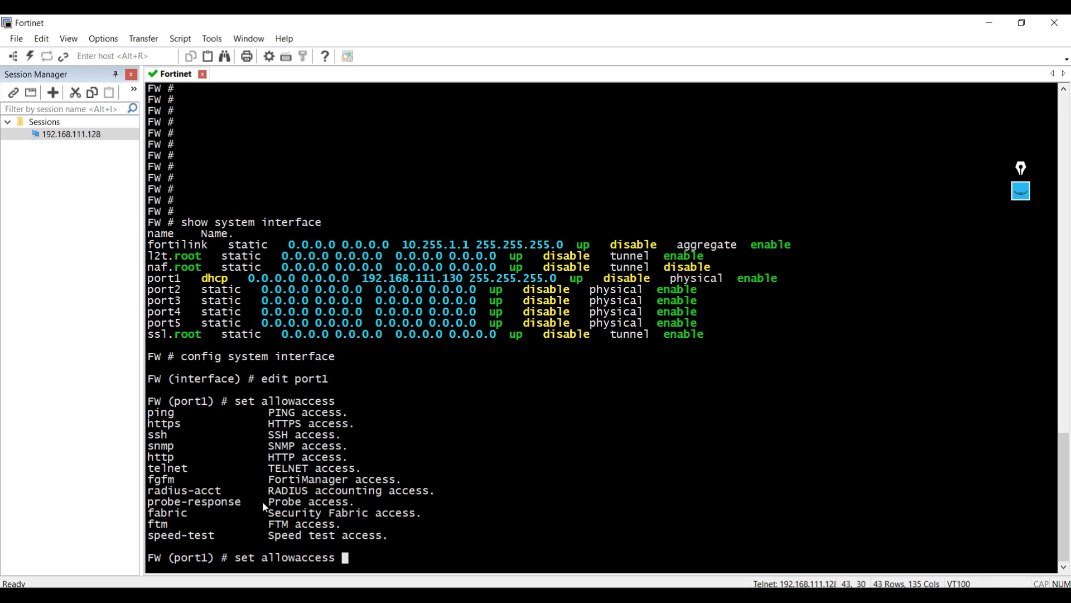
drag(188, 473, 150, 472)
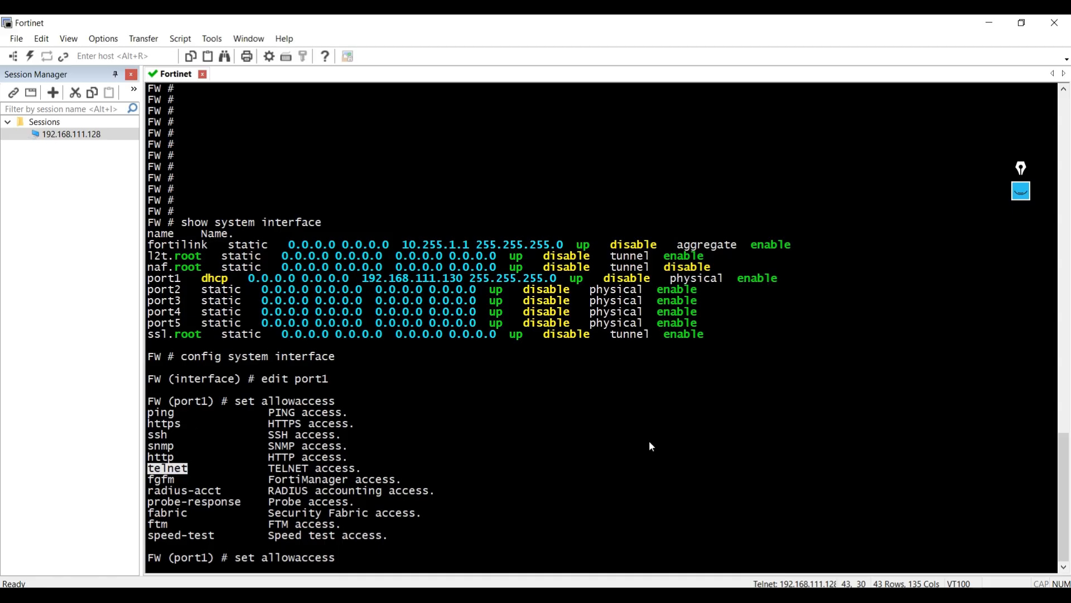
- Allow Telnet, HTTP, HTTPS and ping on port1 with "set allowaccess telnet http https ping"
text(telnet http hh)
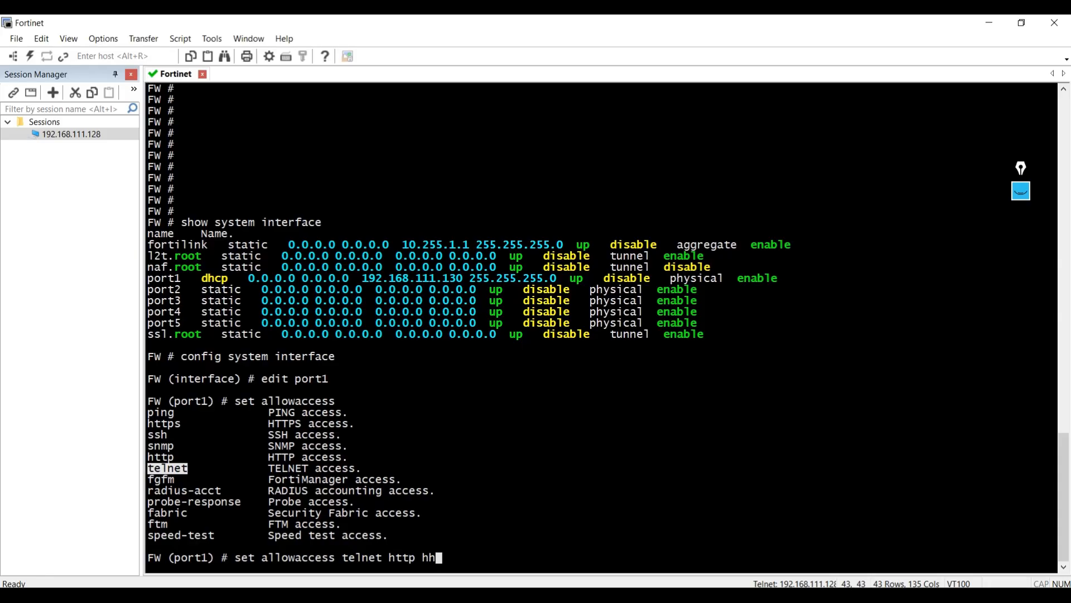
key(BackSpace)
text(ttps ping)
key(Return)
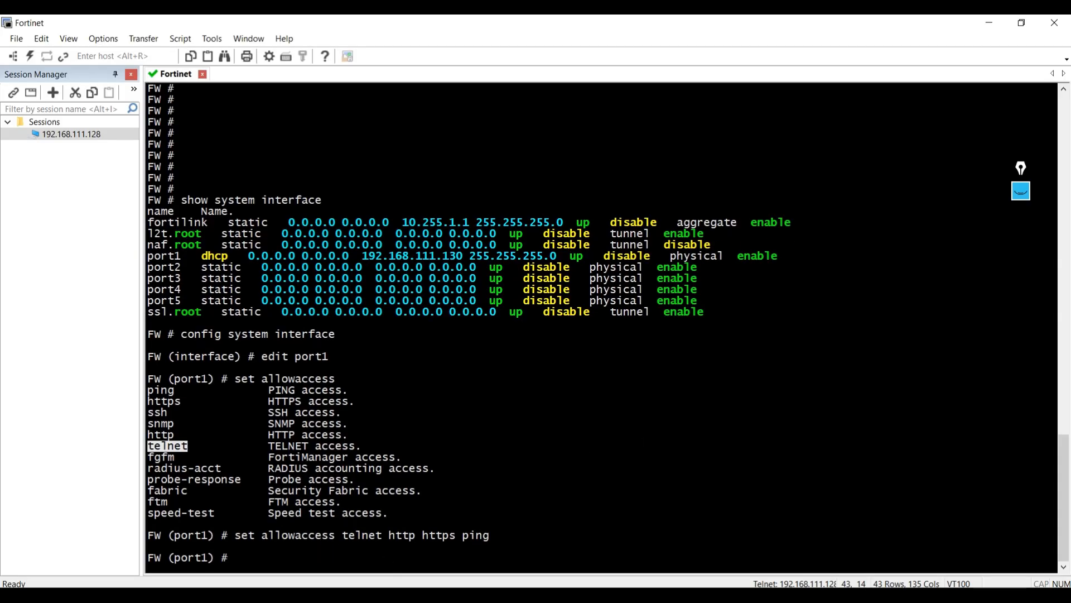
- Check port1's administrative access in the browser, then return to the terminal and save the interface configuration with "end"
click(536, 595)
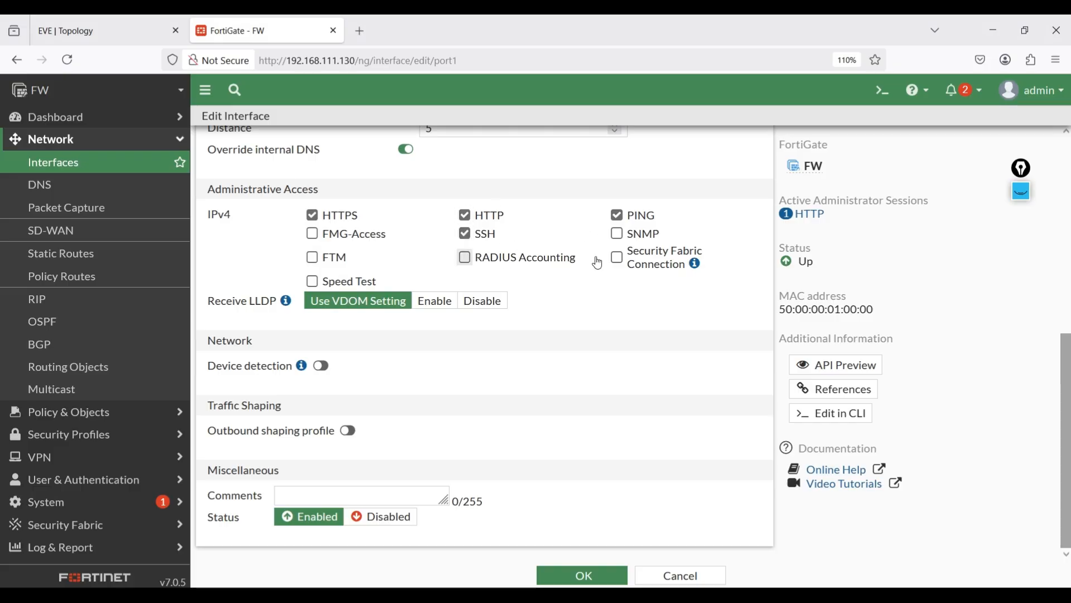
key(alt+Tab)
text(e)
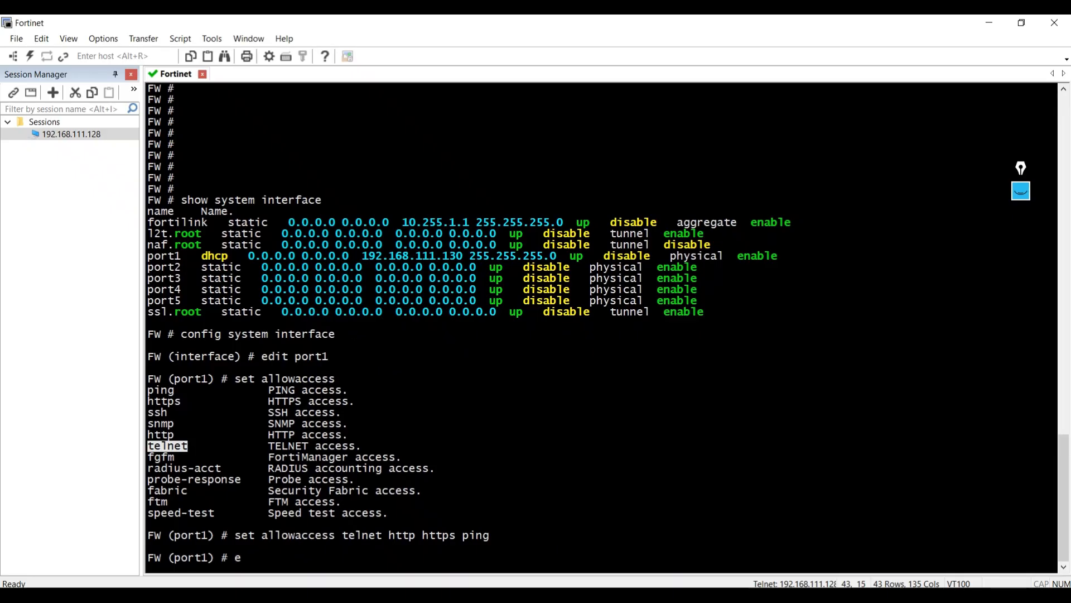
text(nd)
key(Return)
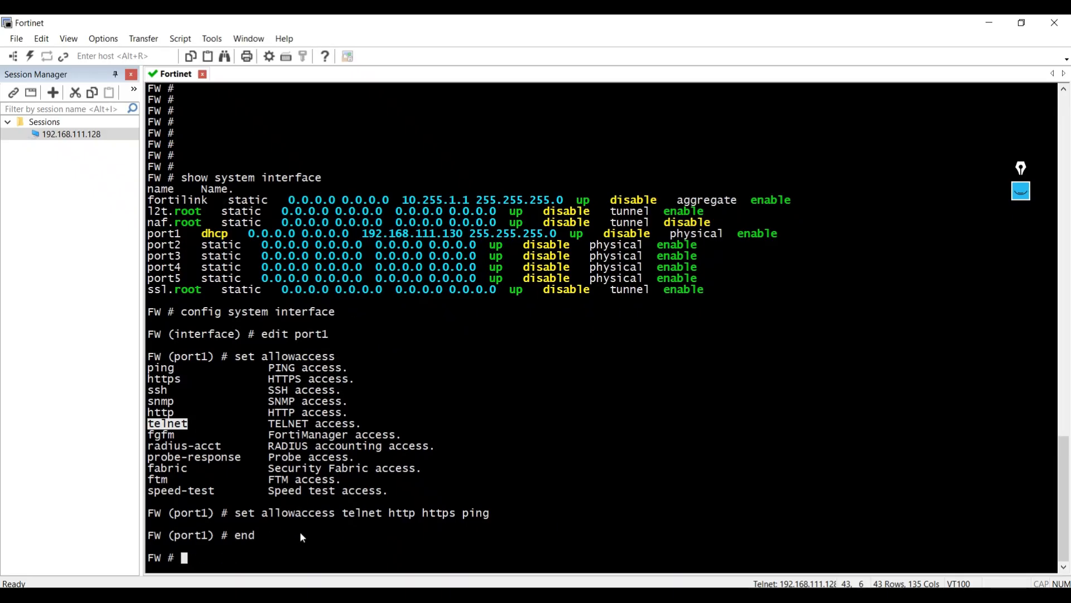
- Switch to the FortiGate web page, reload port1's settings and review the Administrative Access options
key(alt+Tab)
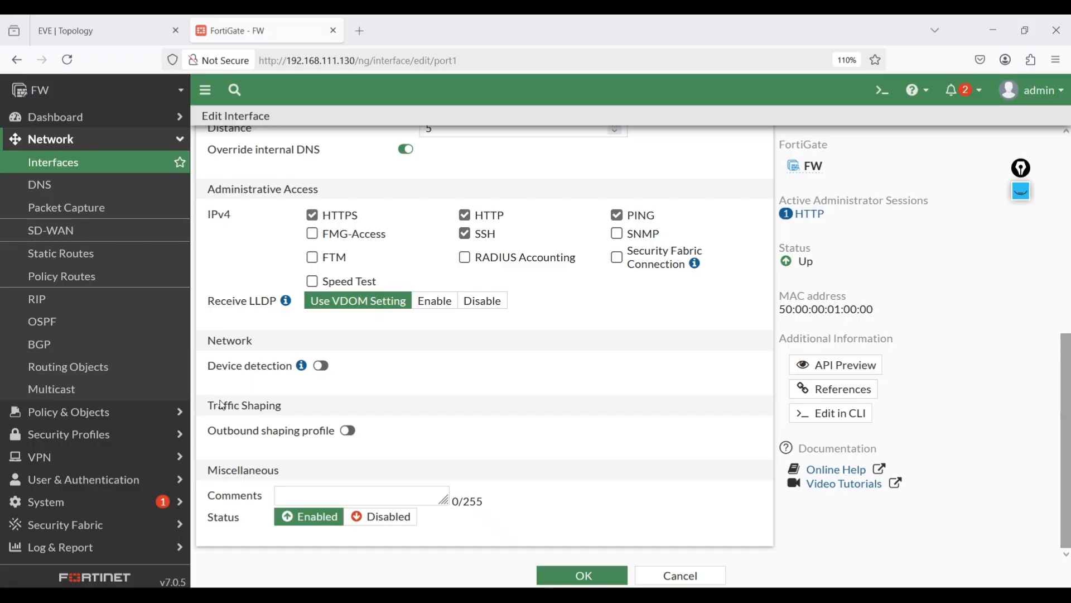
click(67, 60)
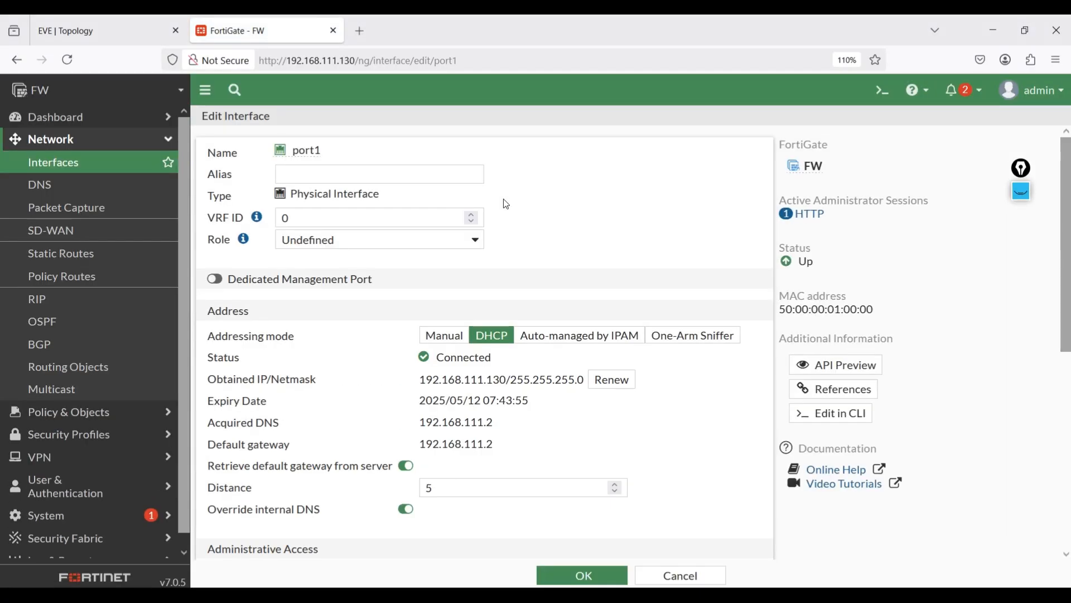
scroll(853, 370, down, 5)
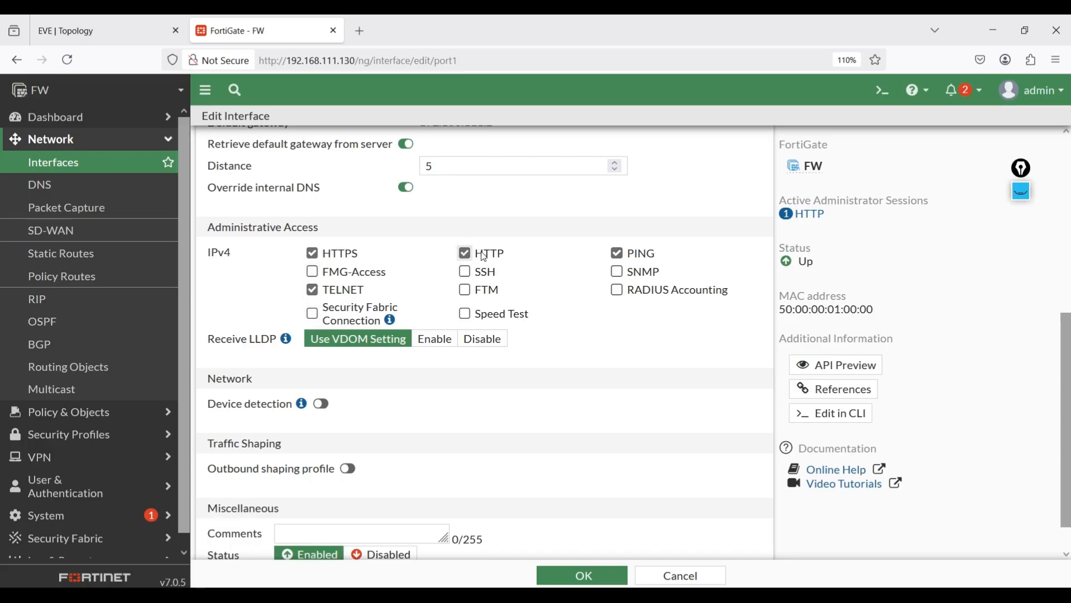
- Review port1's administrative access in the interfaces list and switch to the EVE topology page
click(56, 168)
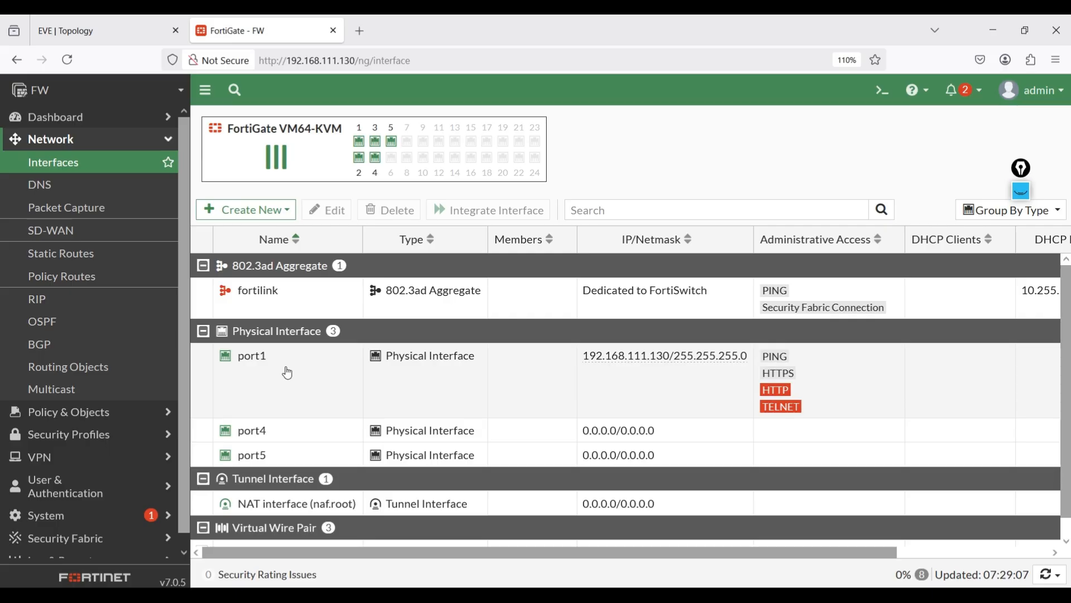
click(82, 20)
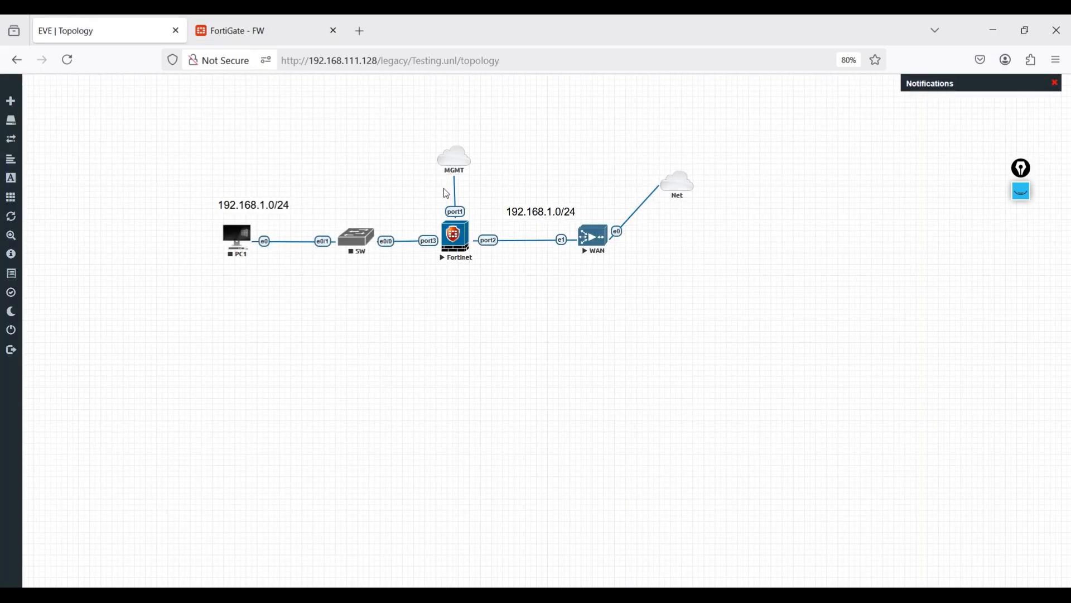